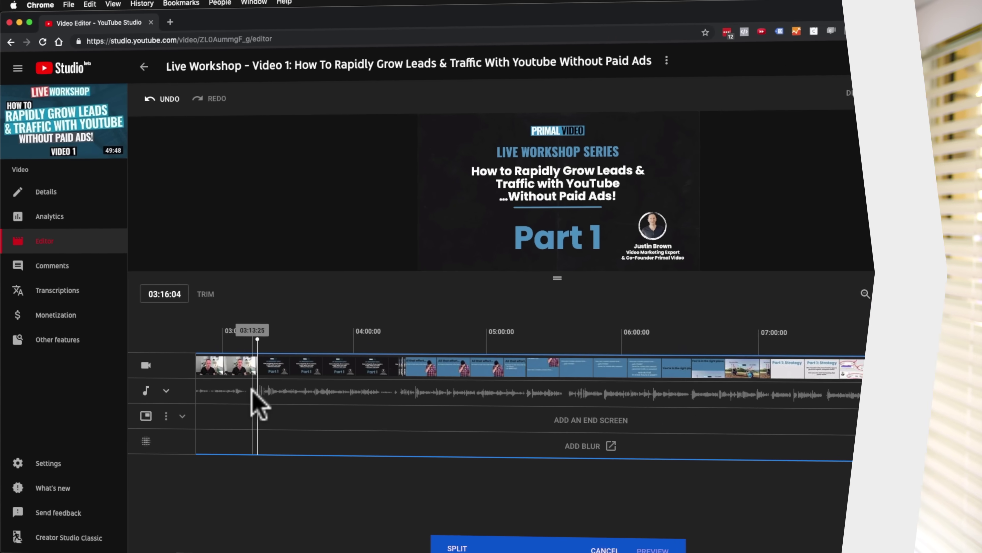
Trim the video's start to 03:16:04 and preview the shortened result
scroll(285, 402, "left", 5)
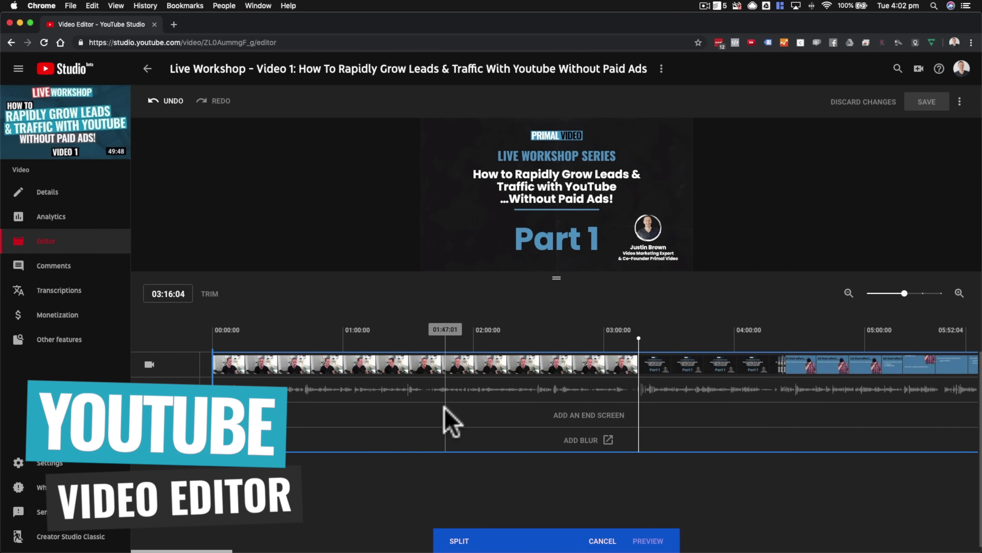
left_click_drag(214, 410, 639, 433)
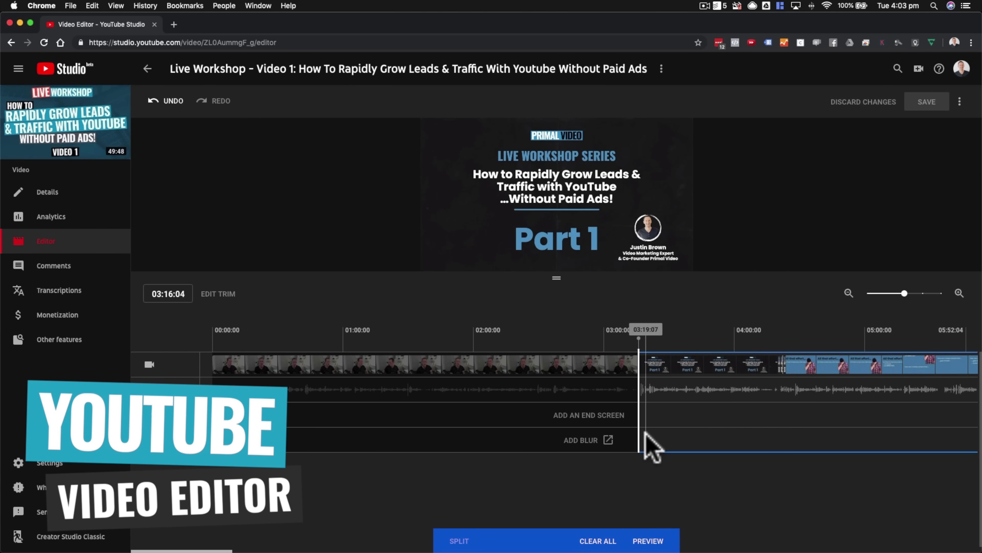
left_click(646, 542)
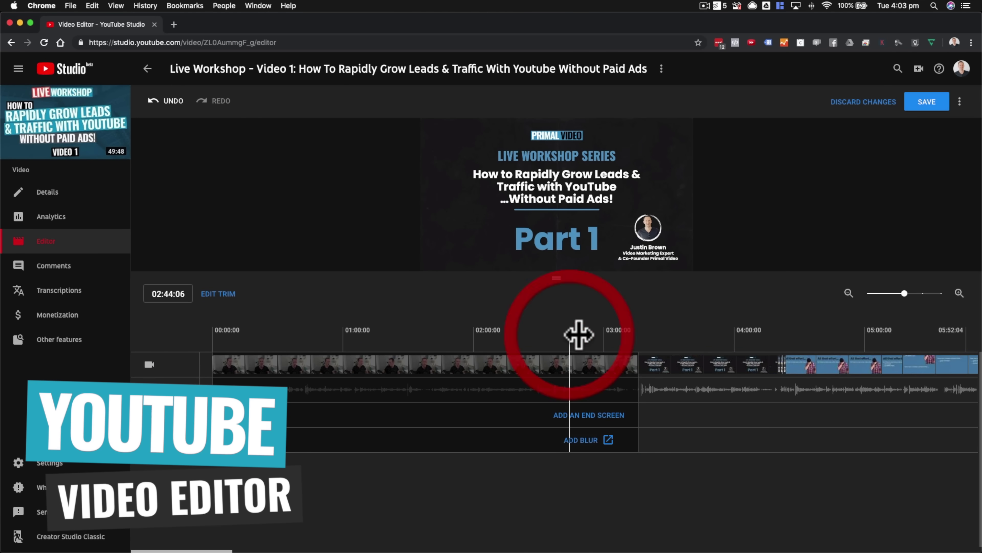
Play the trimmed video from the cut and check its ending
left_click(645, 346)
left_click(434, 261)
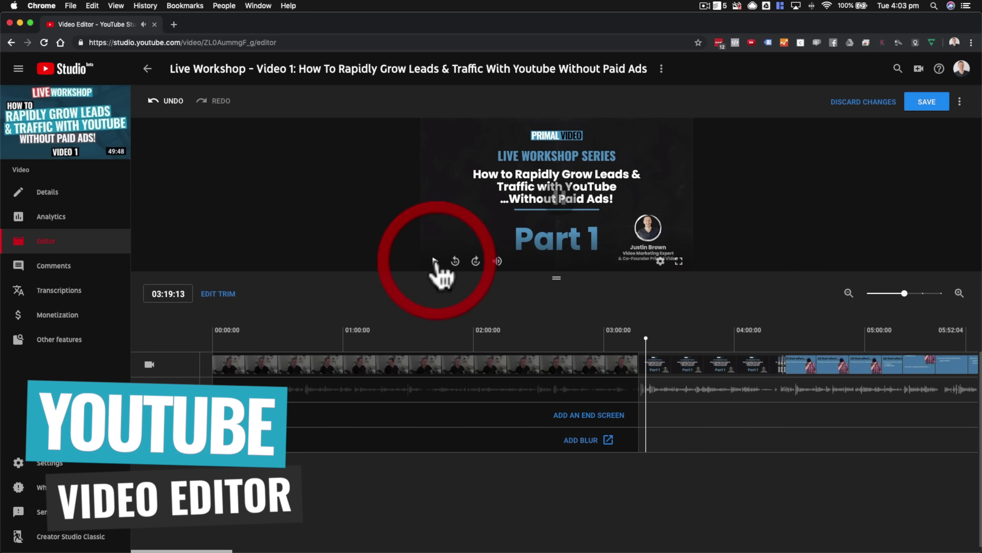
scroll(587, 405, "right", 20)
left_click(943, 405)
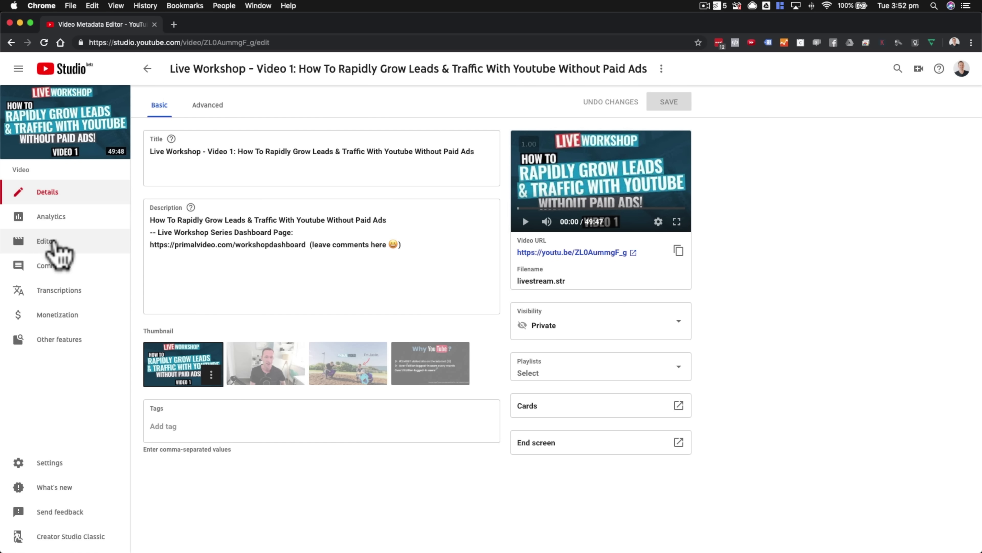
Switch 'Live Workshop - Video 1' from its Details page to the Editor timeline
left_click(50, 248)
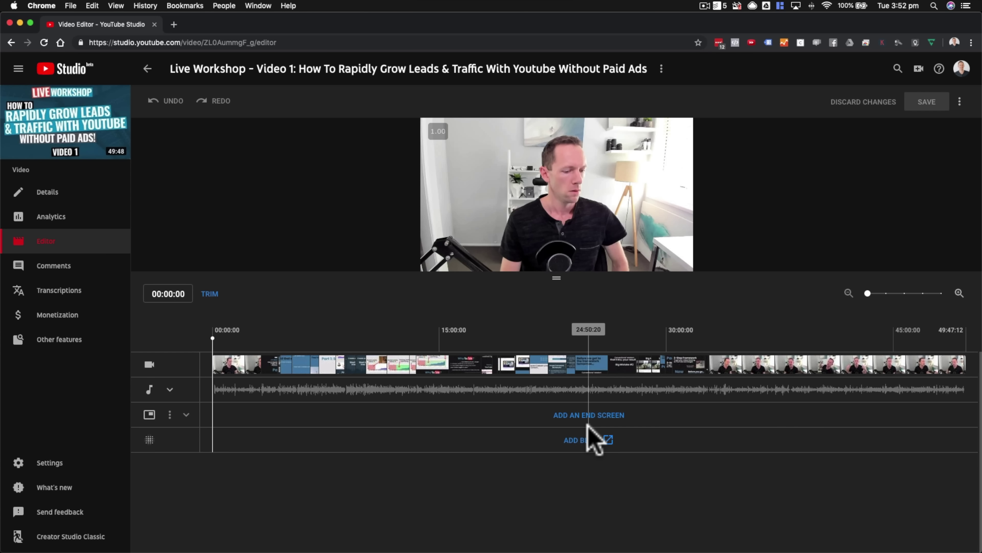
mouse_move(493, 204)
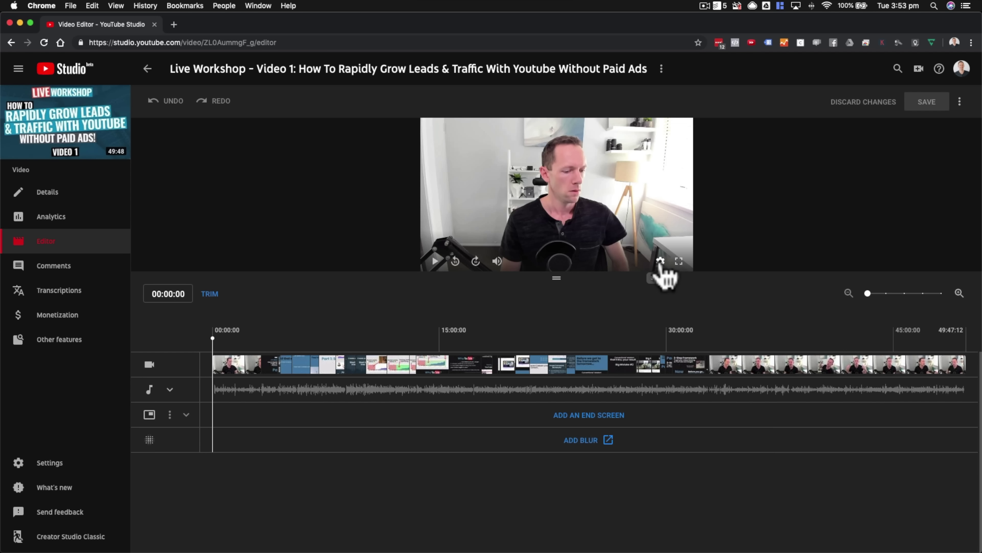
left_click(660, 262)
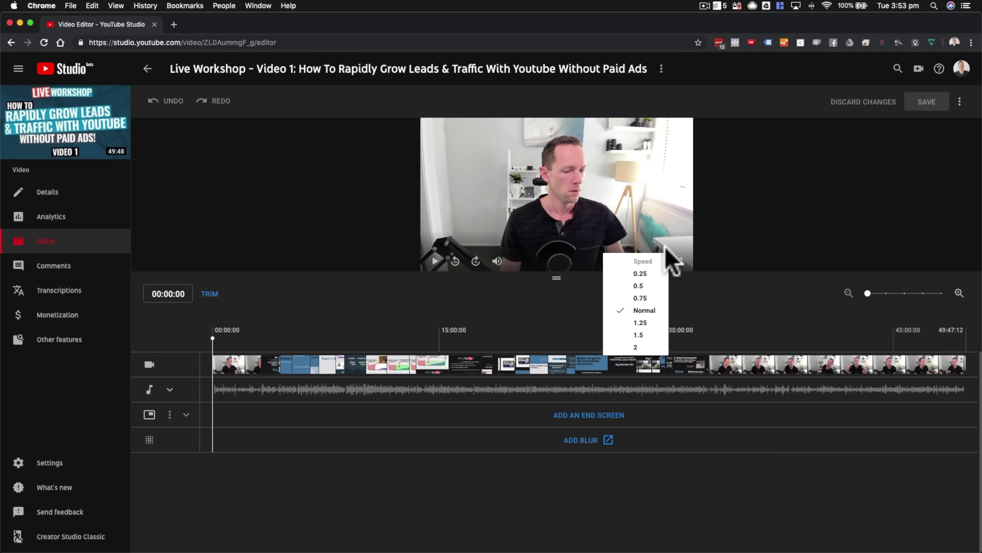
left_click(672, 253)
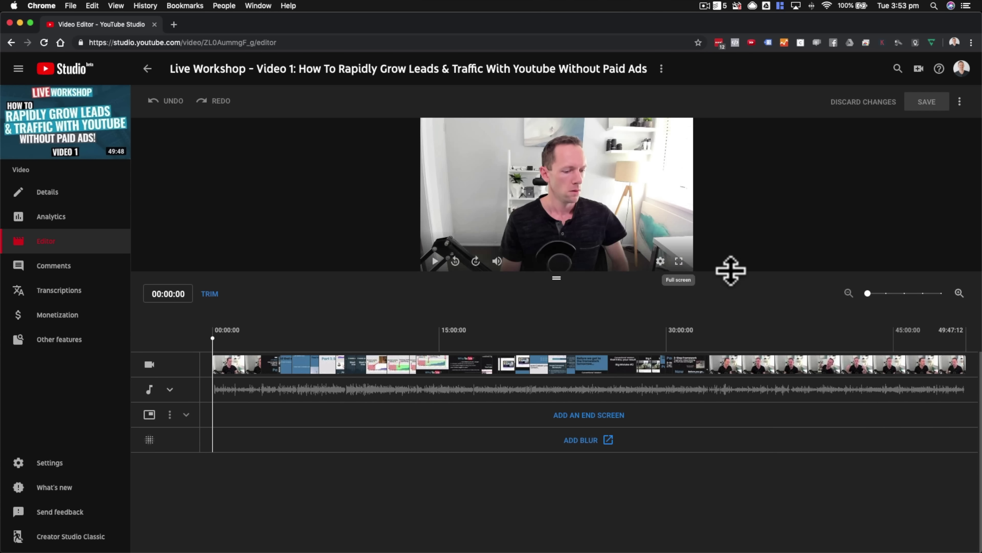
mouse_move(871, 293)
left_mouse_down()
mouse_move(936, 294)
mouse_move(866, 294)
left_mouse_up()
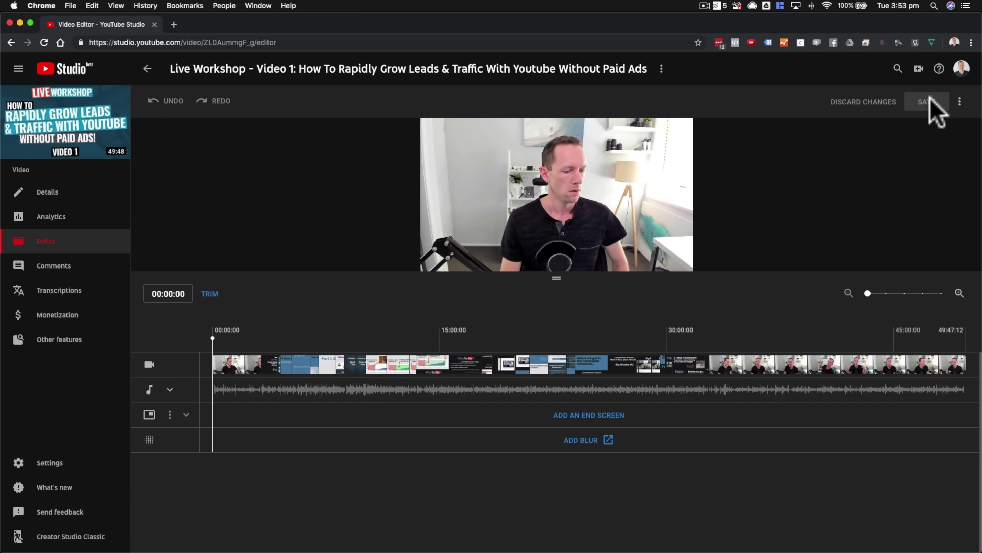
left_click(960, 102)
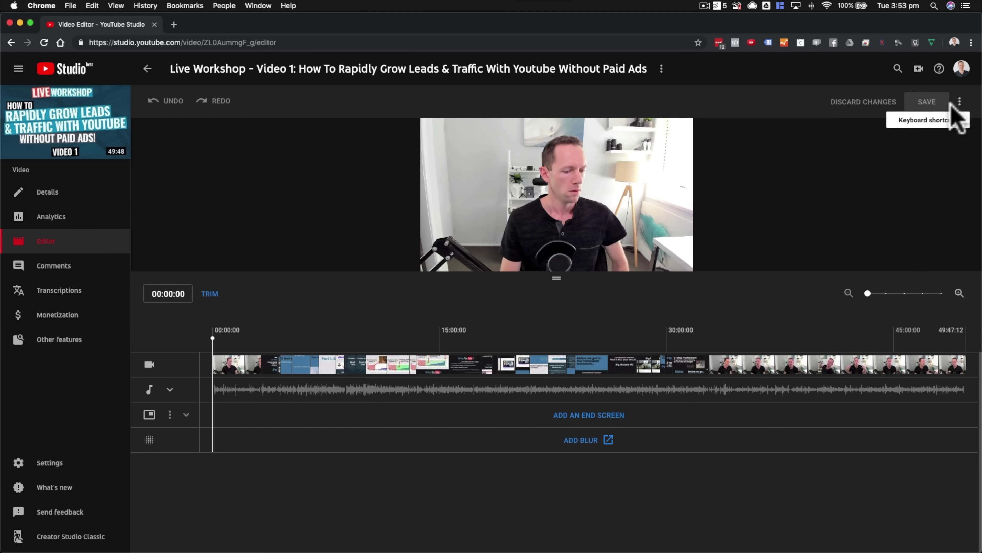
left_click(940, 121)
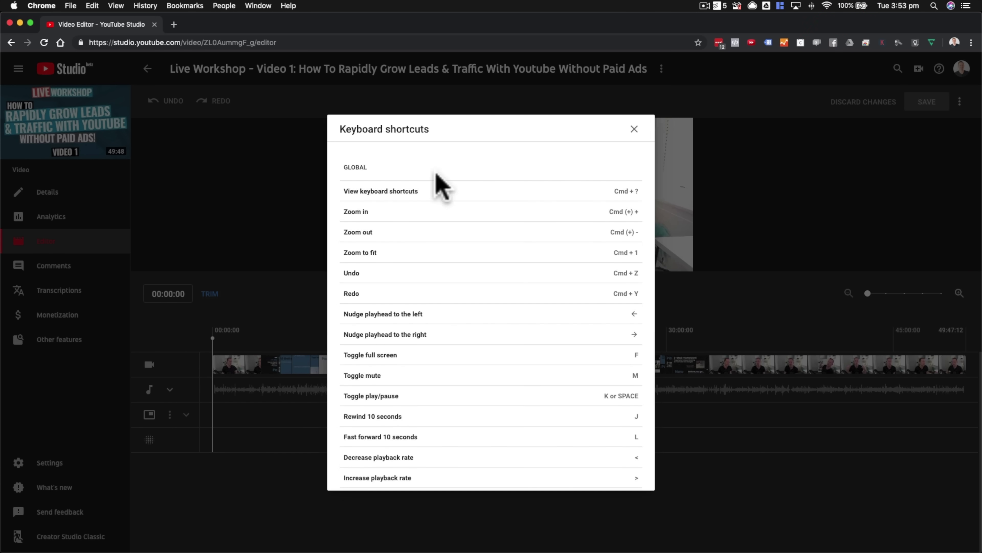
scroll(436, 376, "down", 3)
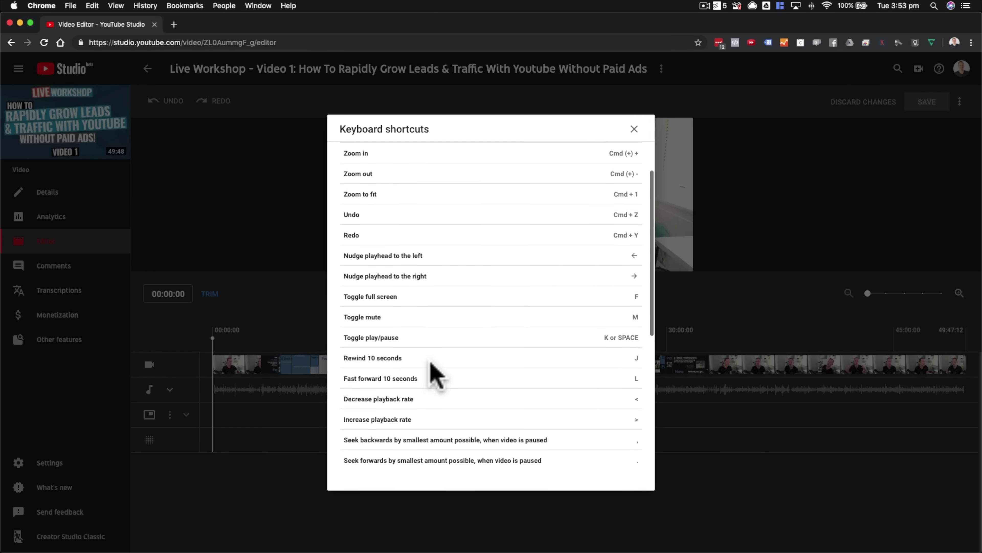
scroll(410, 385, "down", 7)
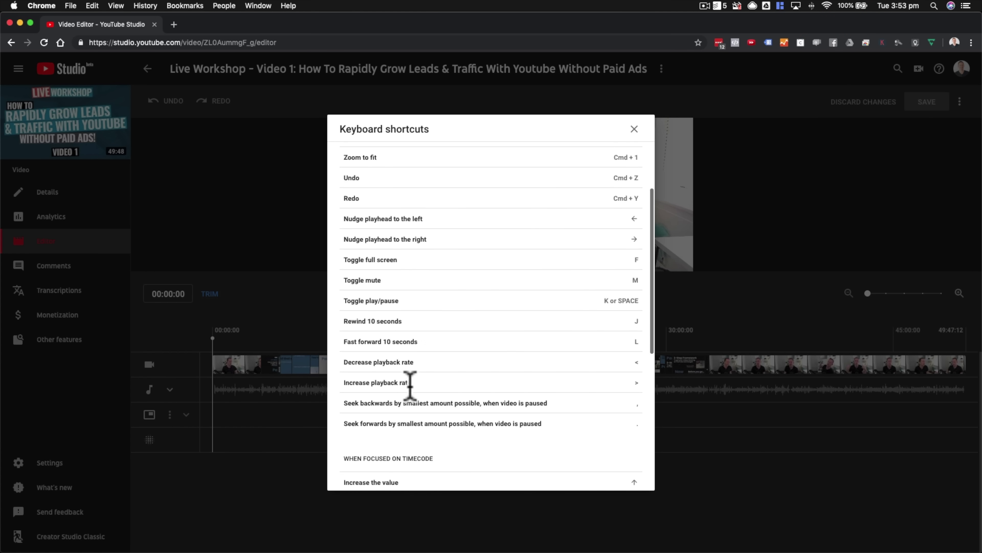
scroll(410, 385, "down", 4)
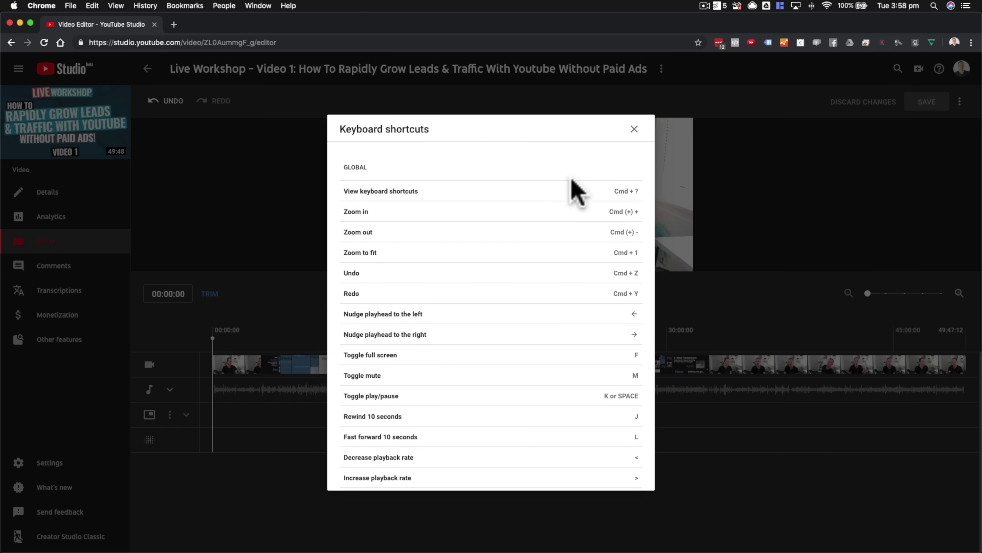
left_click(634, 131)
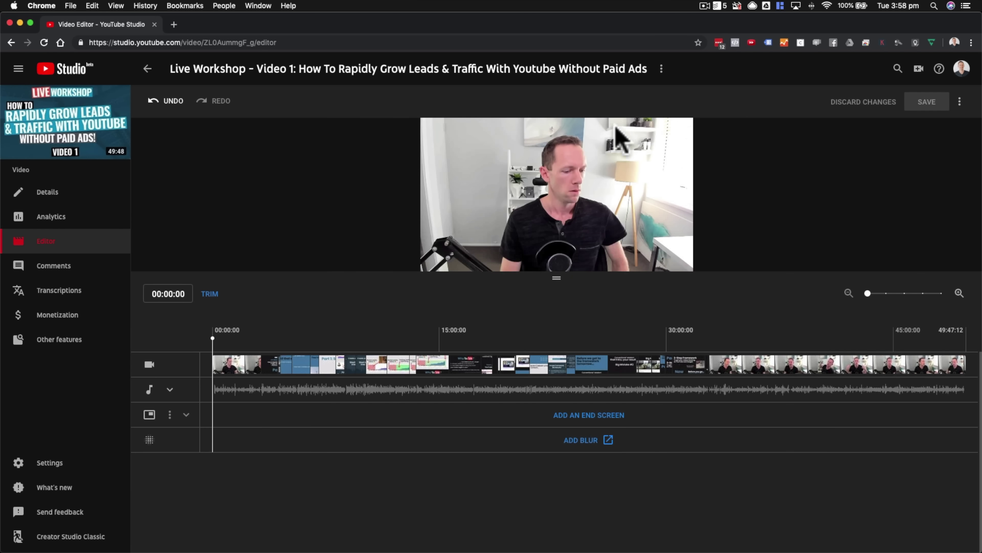
Get ready to trim the full 49:47 timeline with the TRIM control
mouse_move(473, 142)
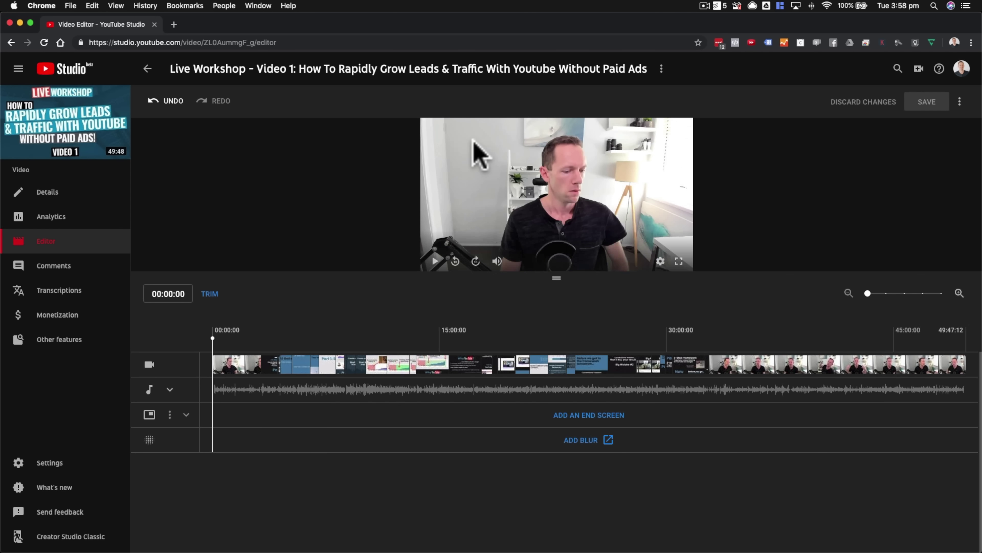
Enter trim mode and scrub from 0:16 to about 2:40, hunting for the Part 1 title
left_click(209, 298)
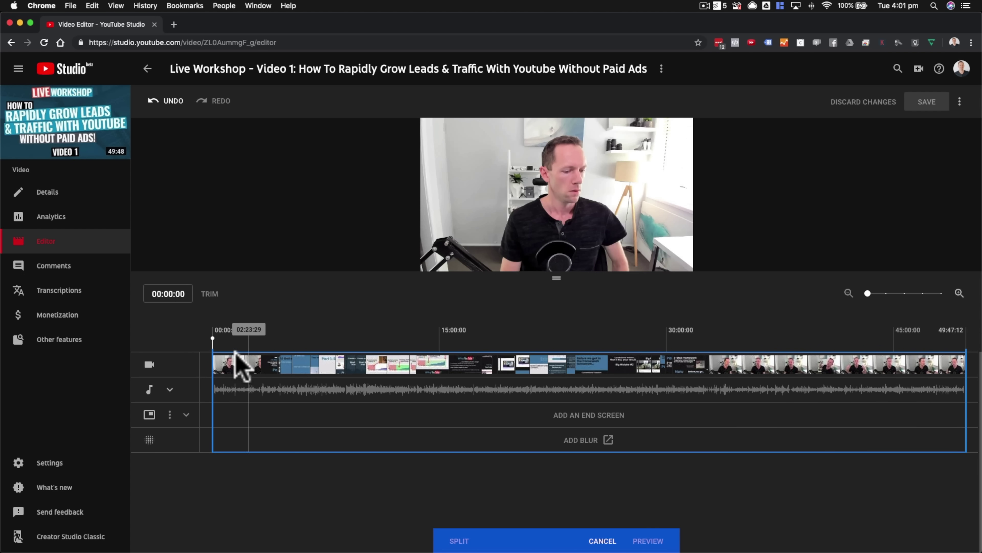
left_click(216, 364)
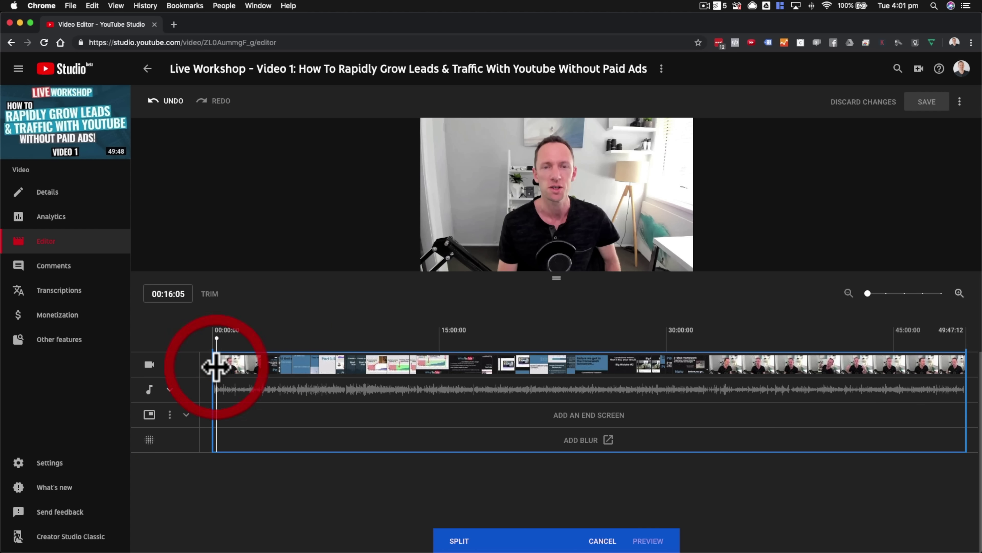
left_click(230, 367)
left_click(247, 366)
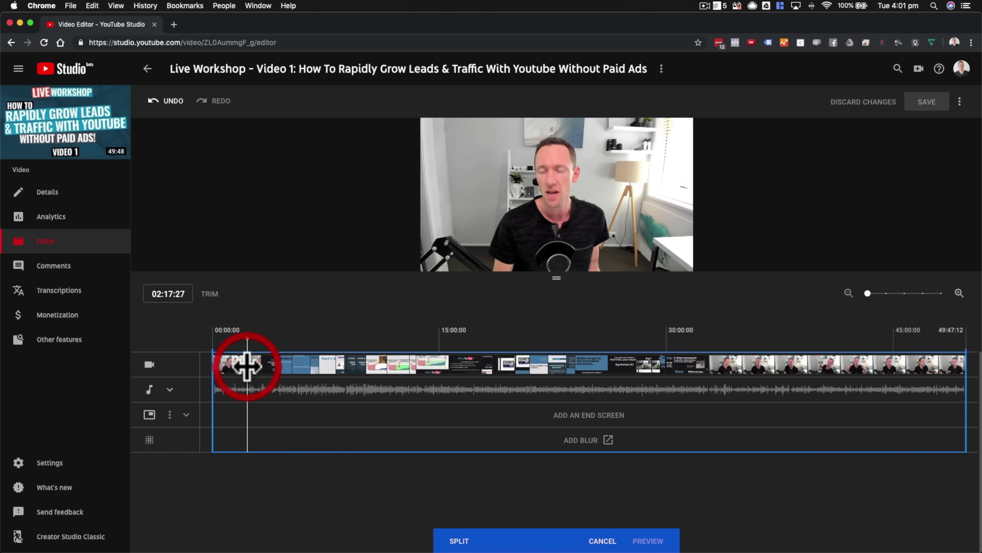
left_click(252, 366)
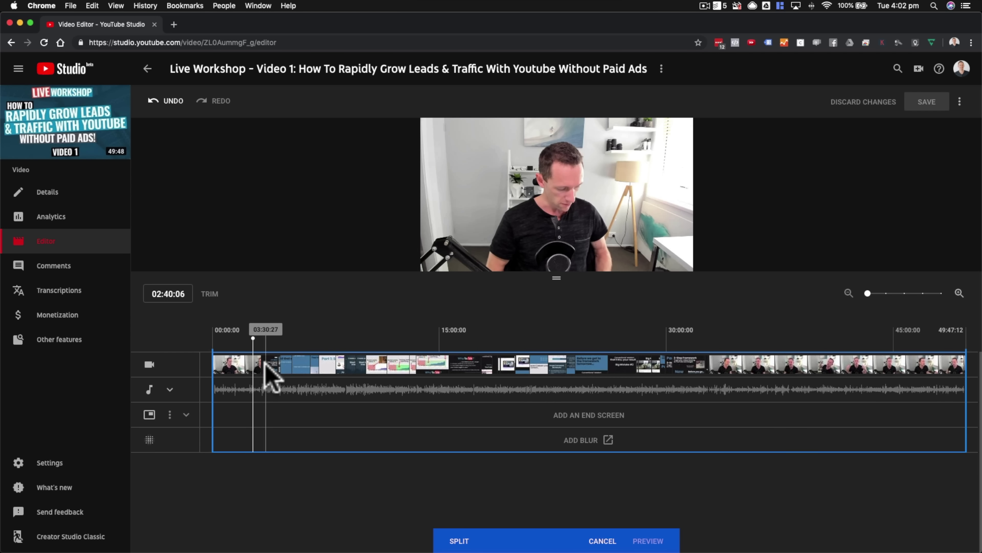
left_click(265, 361)
left_click(266, 364)
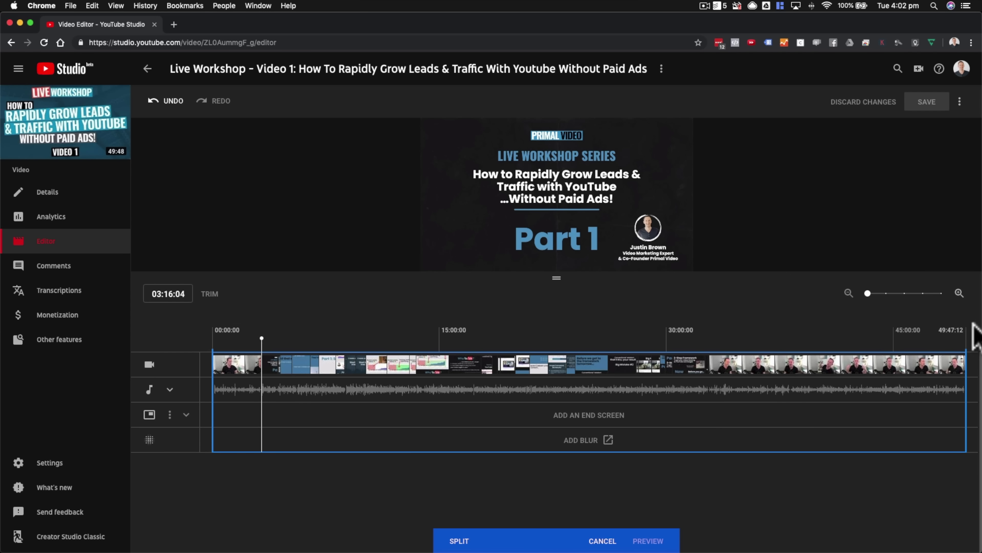
Zoom the timeline in and place the playhead at 03:16:04, where the title card starts
left_click(959, 294)
left_click(959, 294)
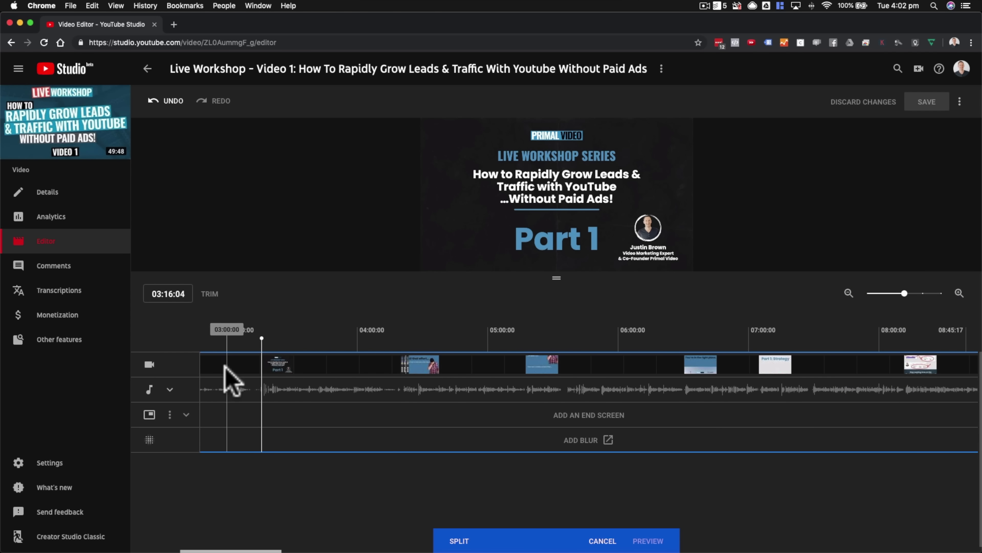
left_click(240, 365)
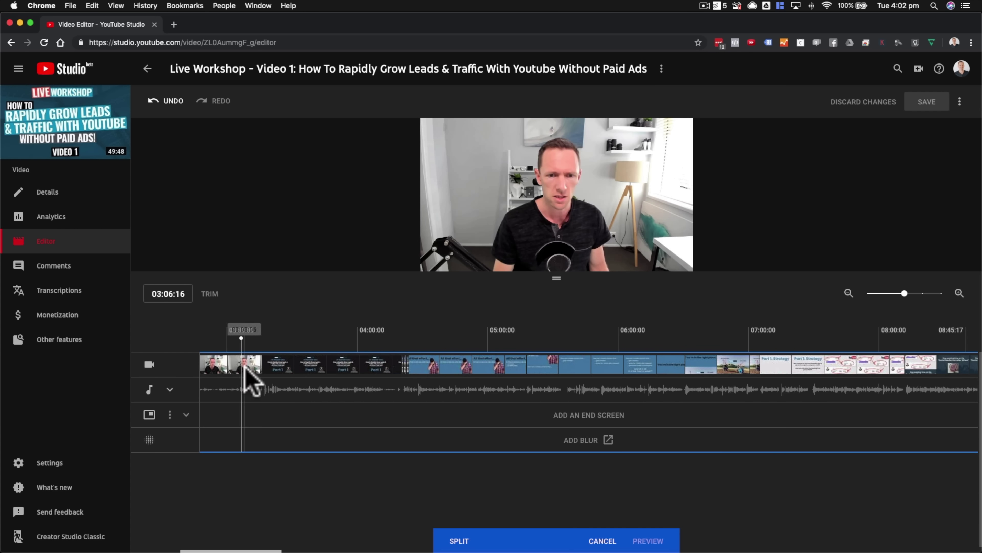
left_click(248, 368)
left_click(253, 367)
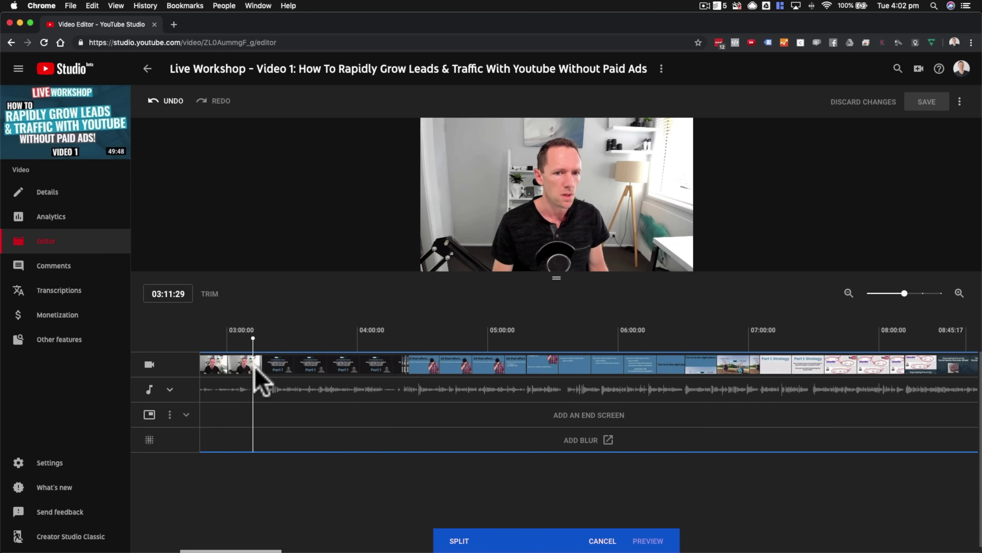
left_click(261, 368)
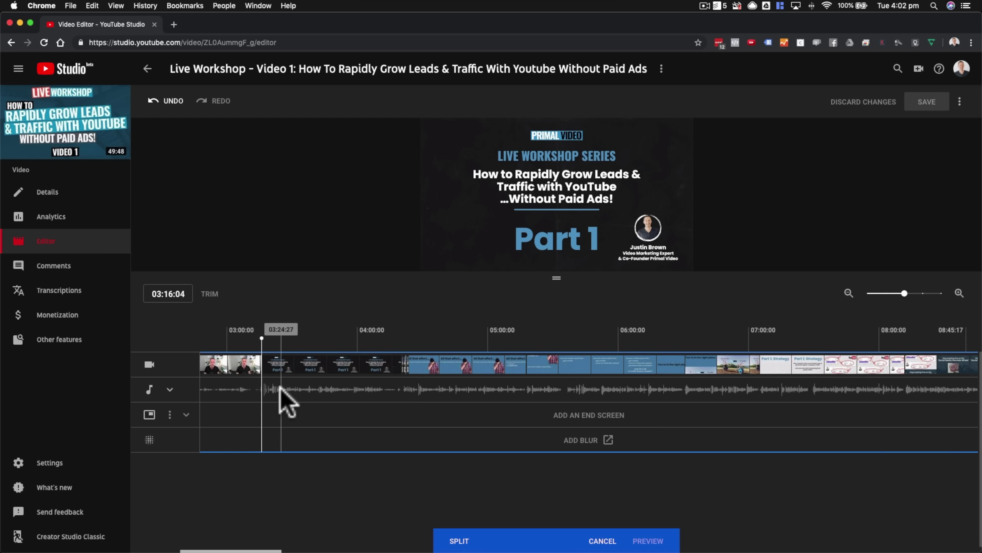
scroll(449, 416, "left", 10)
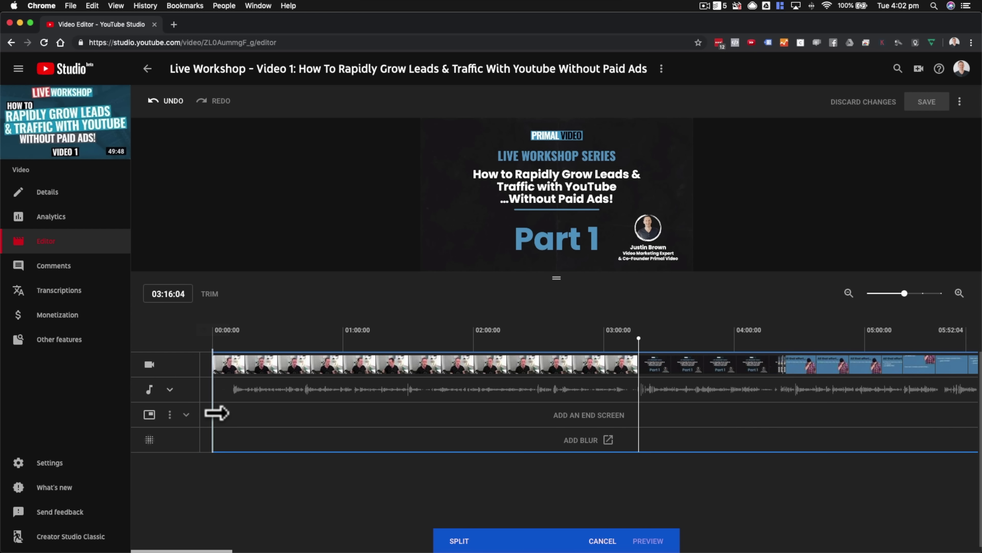
Move the trim start to 03:16:04, preview it, and scrub around the cut to verify
left_click_drag(216, 413, 642, 416)
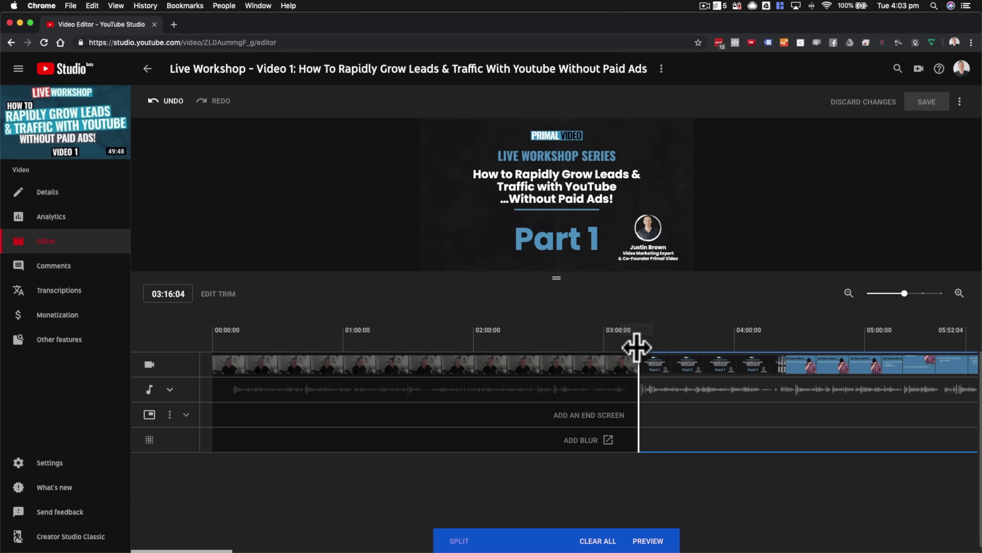
left_click(644, 542)
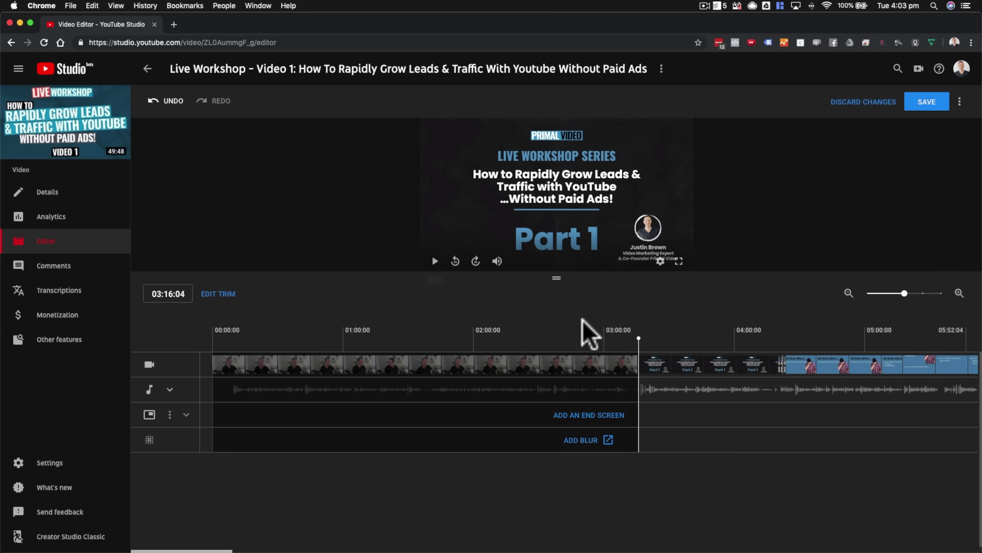
left_click(594, 327)
left_click_drag(594, 327, 621, 350)
left_click(595, 346)
left_click(637, 343)
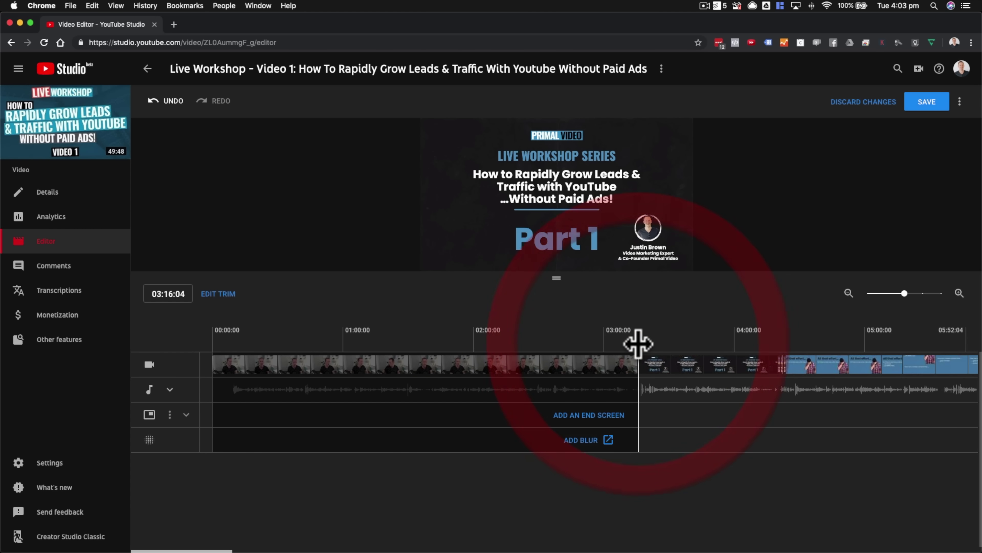
left_click(551, 340)
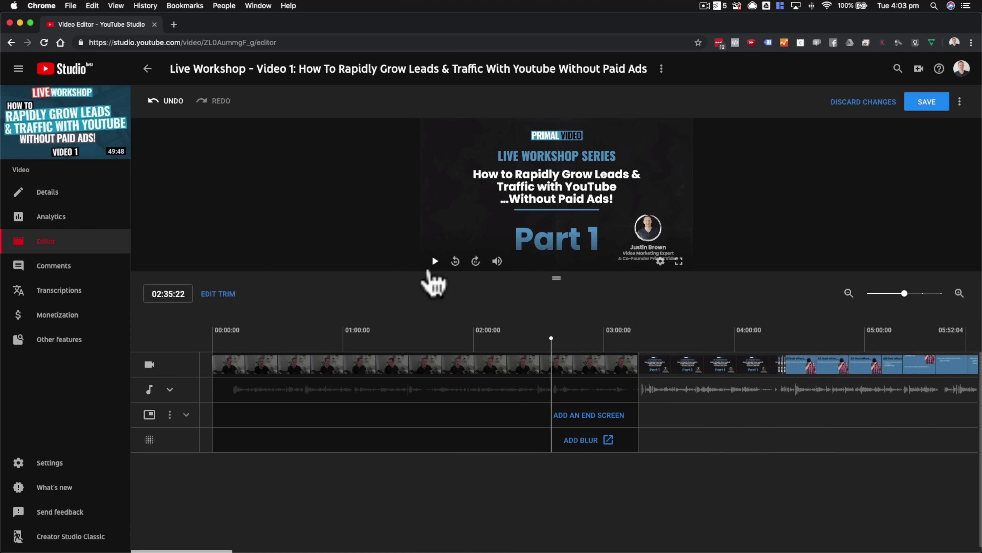
left_click(436, 260)
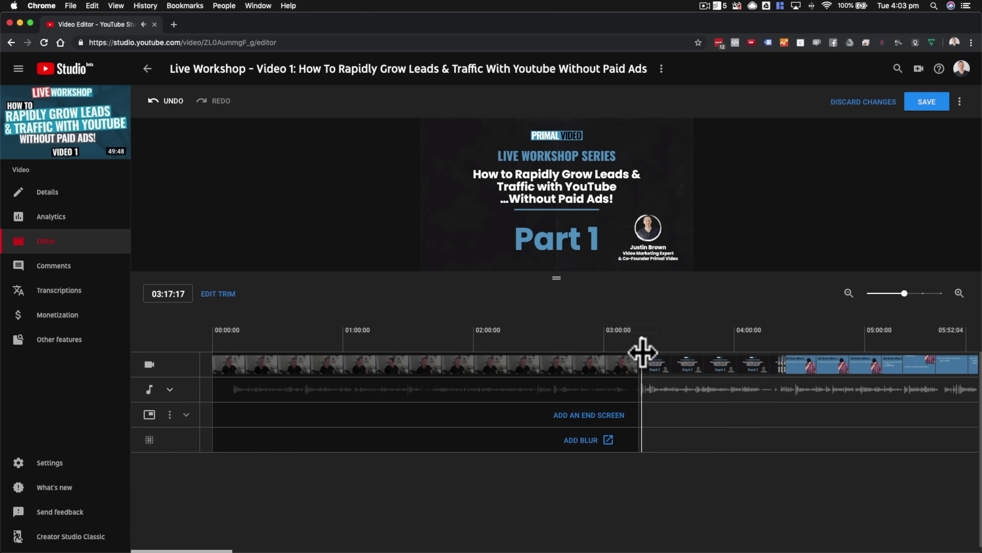
left_click(434, 261)
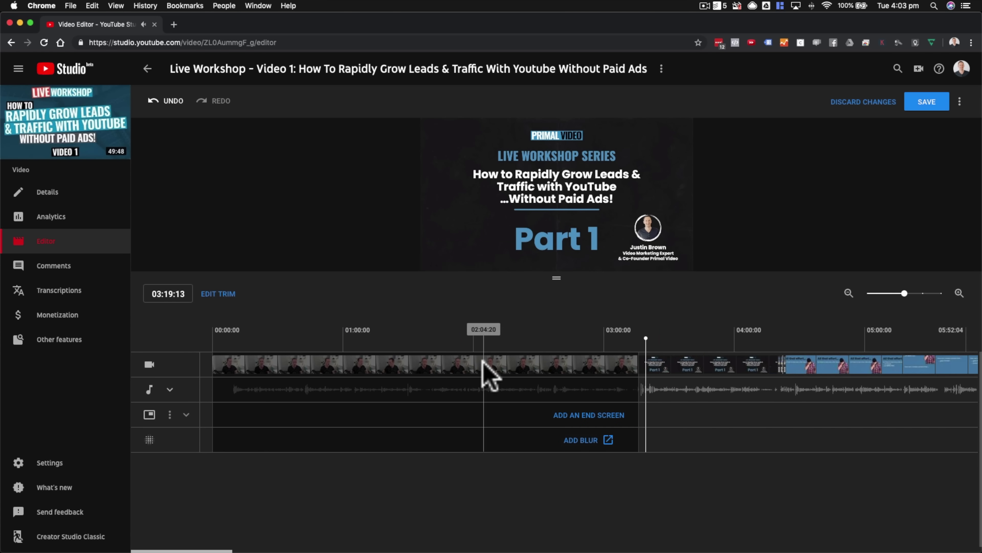
scroll(582, 388, "right", 20)
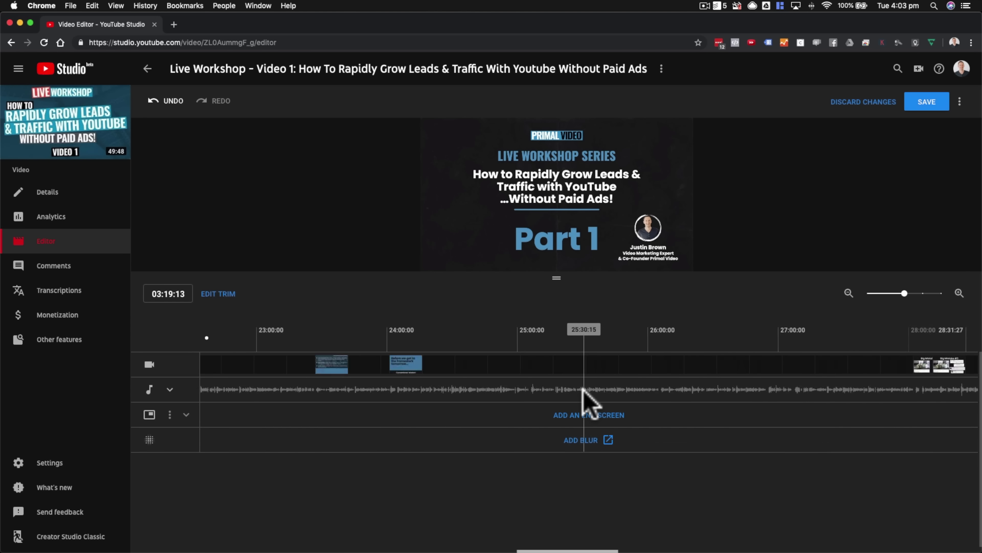
left_click(944, 408)
left_click(944, 409)
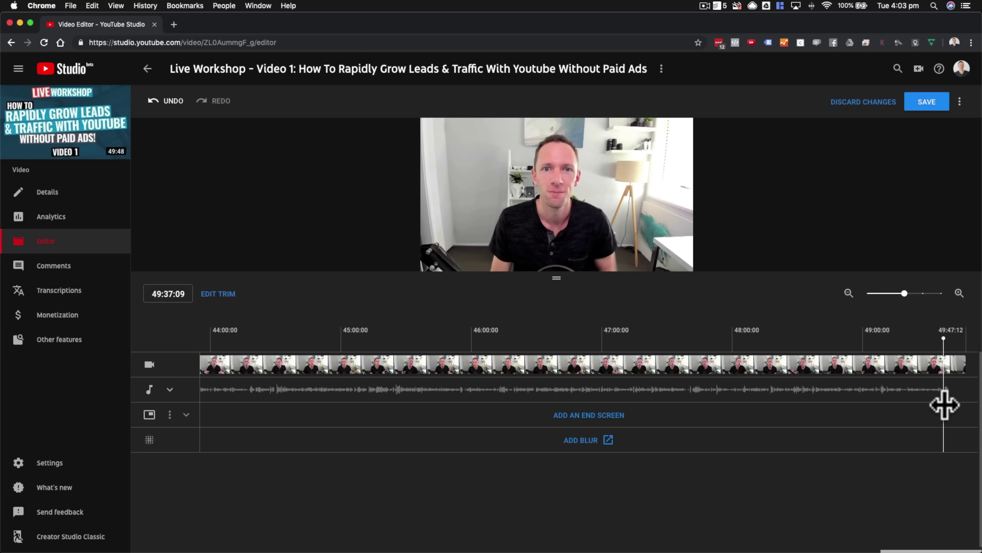
left_click(434, 260)
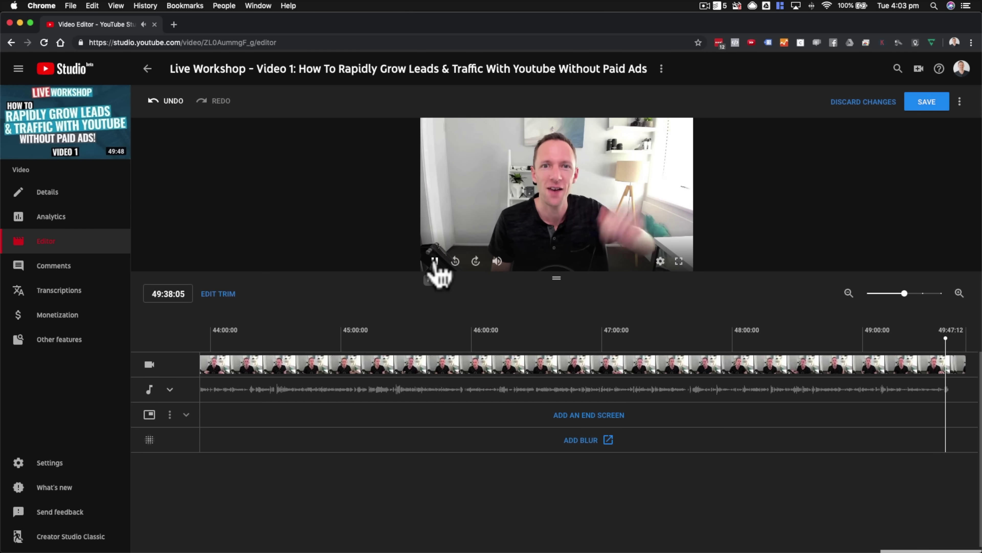
left_click(435, 261)
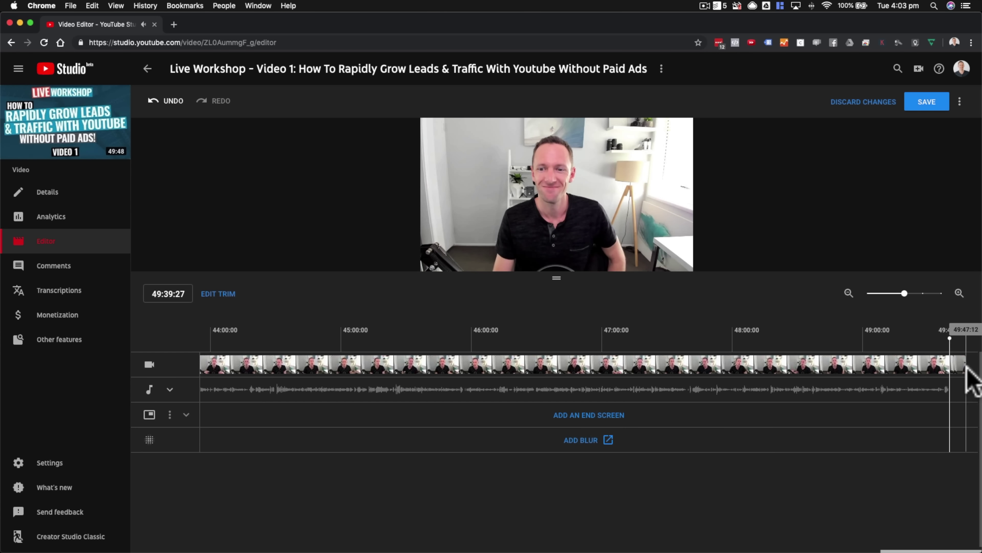
On a zoomed-in timeline, pull the trim end in from 49:47 to 49:40
left_click(228, 295)
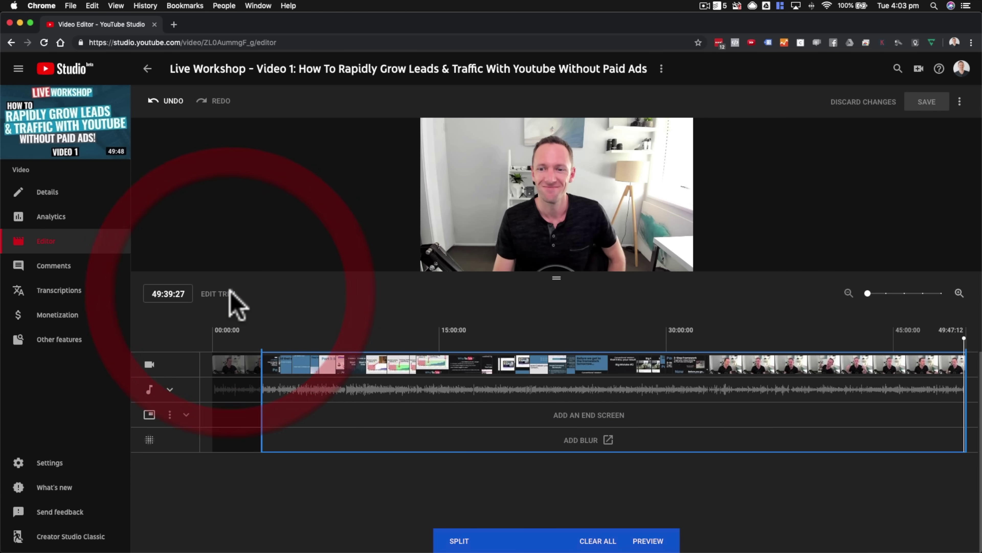
left_click(959, 293)
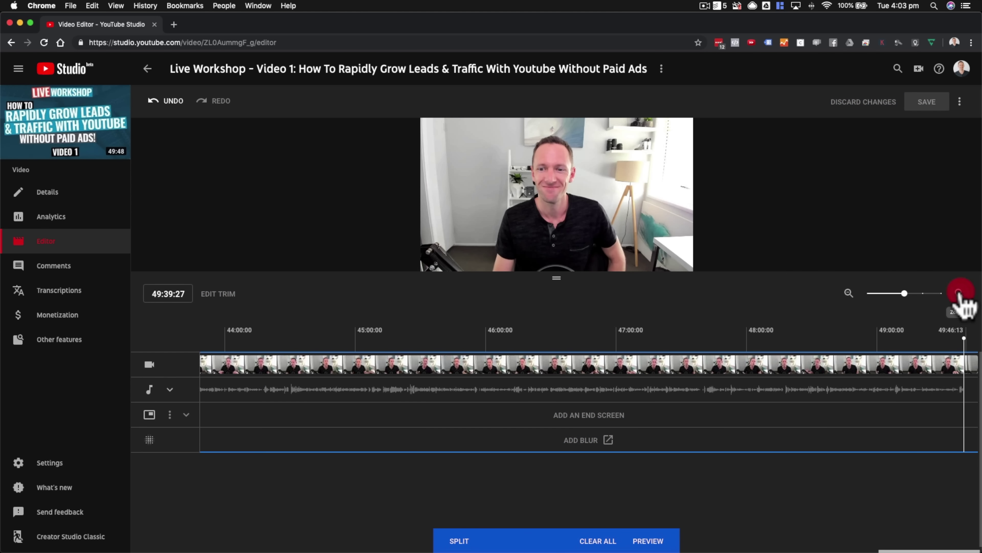
scroll(911, 405, "left", 5)
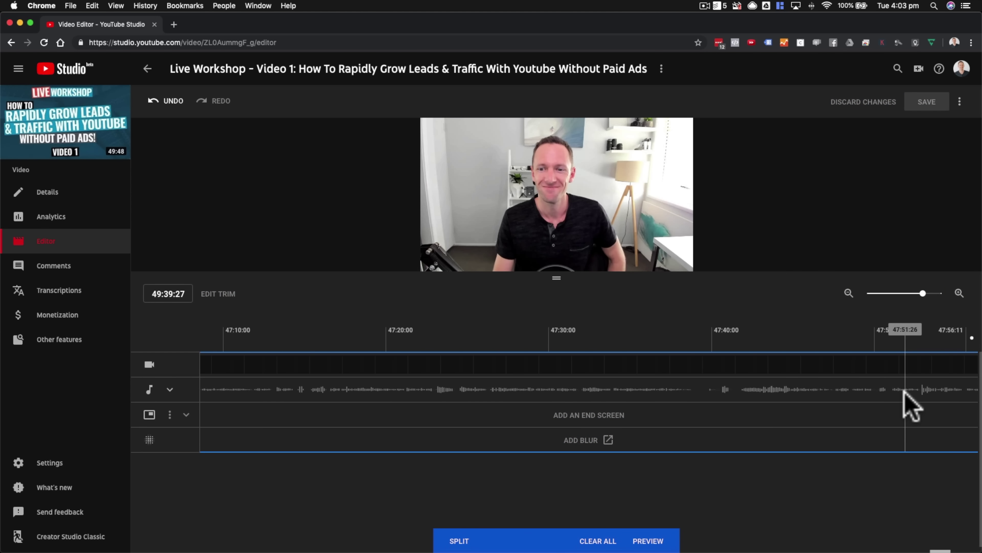
scroll(905, 395, "right", 5)
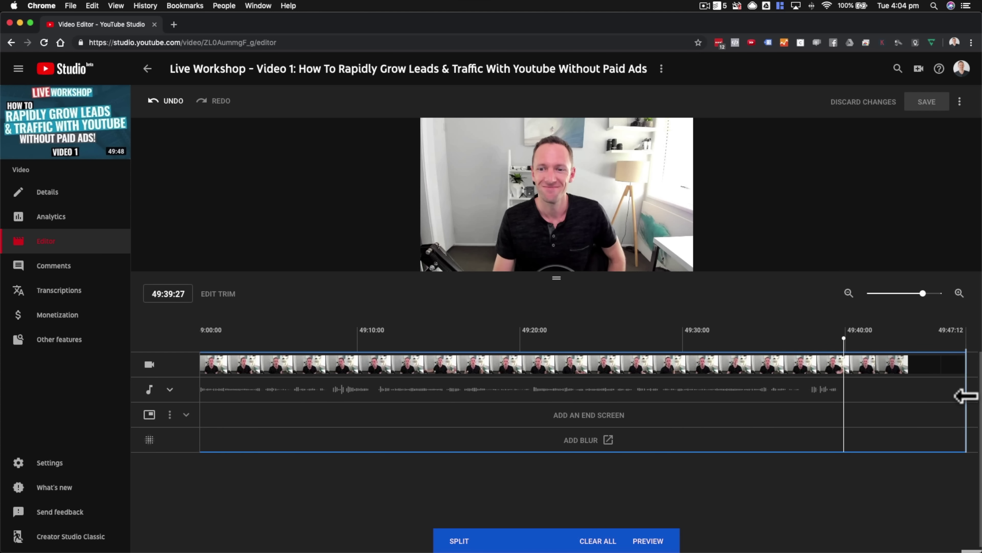
left_click_drag(966, 396, 845, 405)
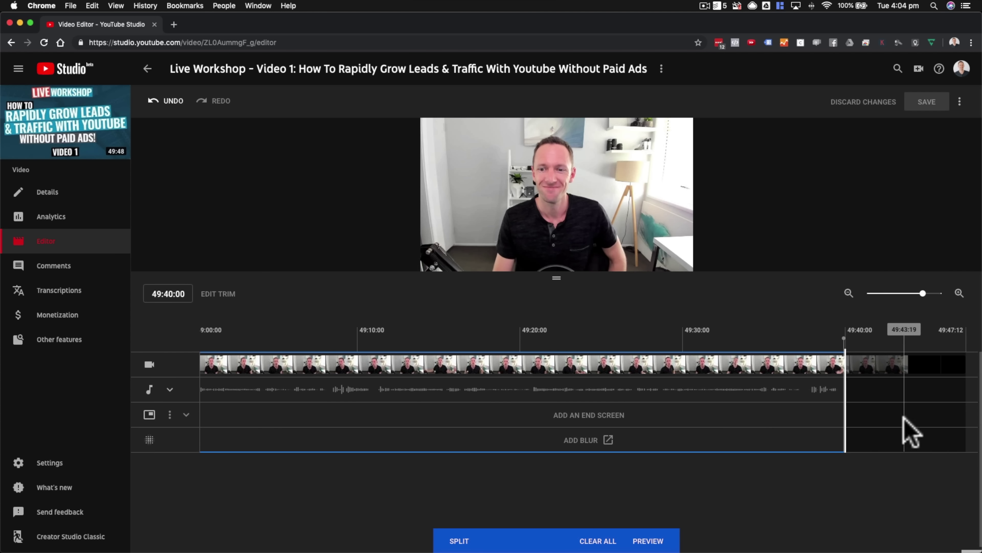
Zoom fully out, split near 8:46, and extend the removed section to about 11:34
left_click(848, 293)
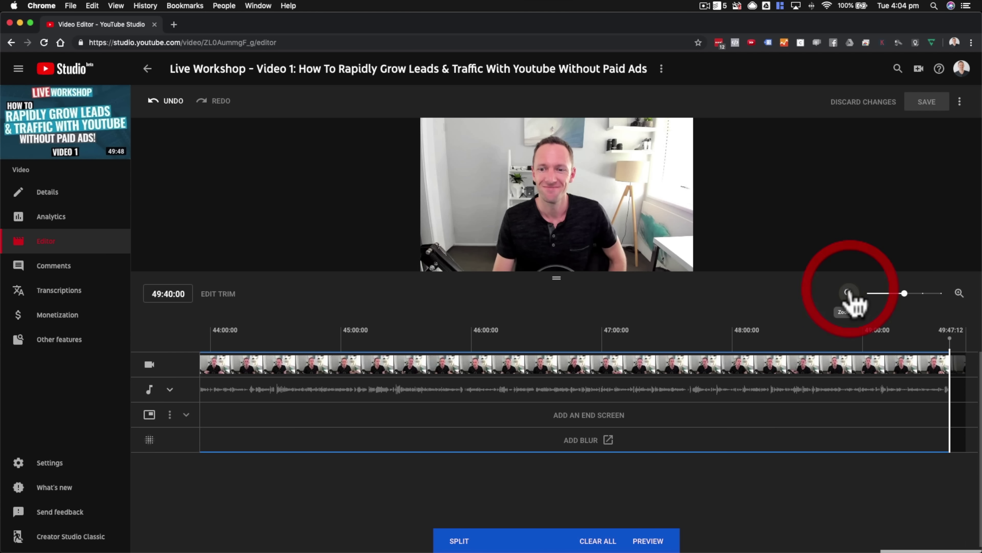
left_click(849, 293)
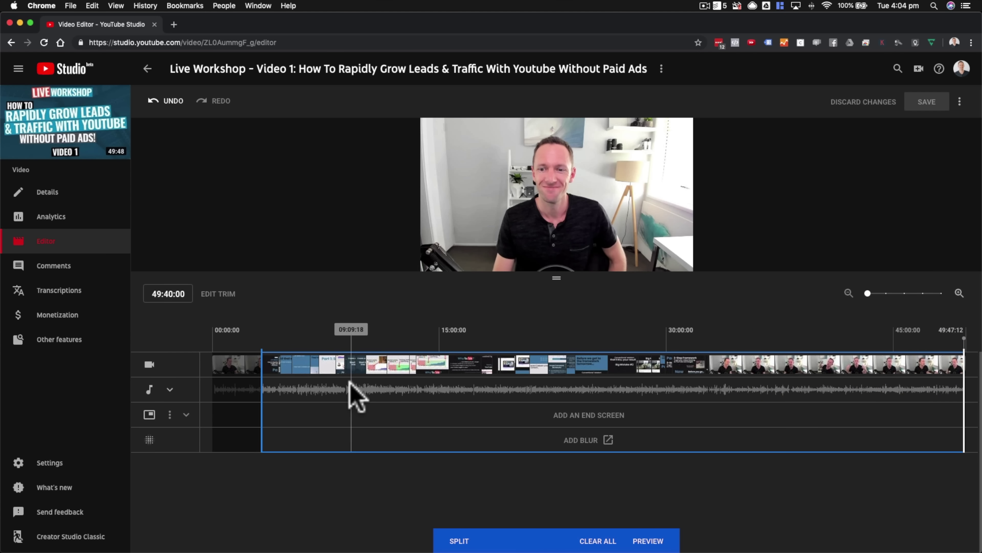
mouse_move(374, 272)
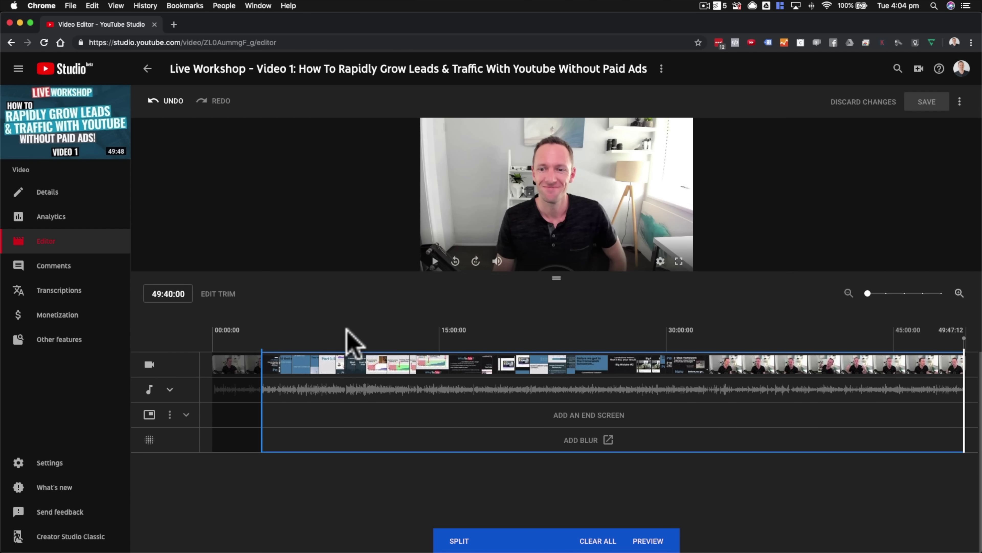
left_click(346, 360)
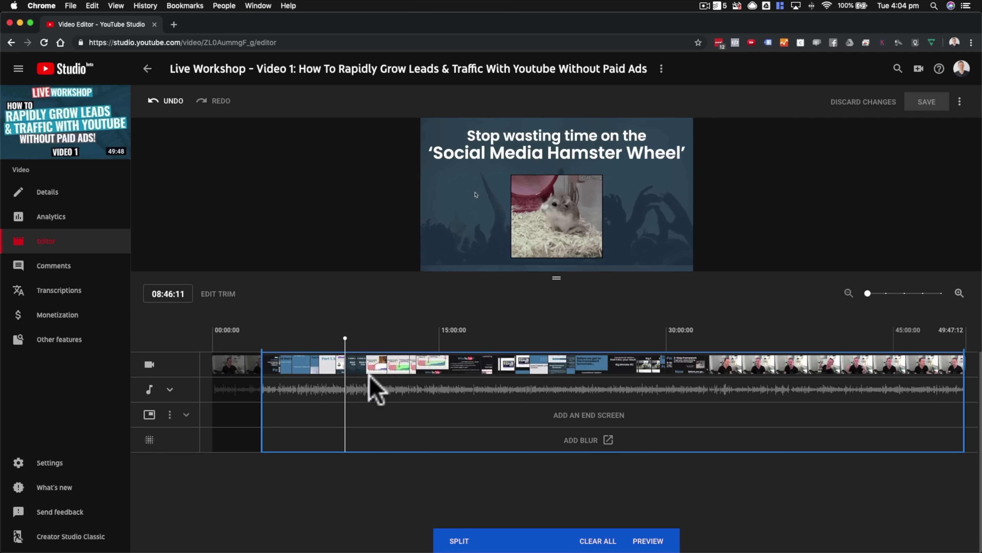
left_click(460, 542)
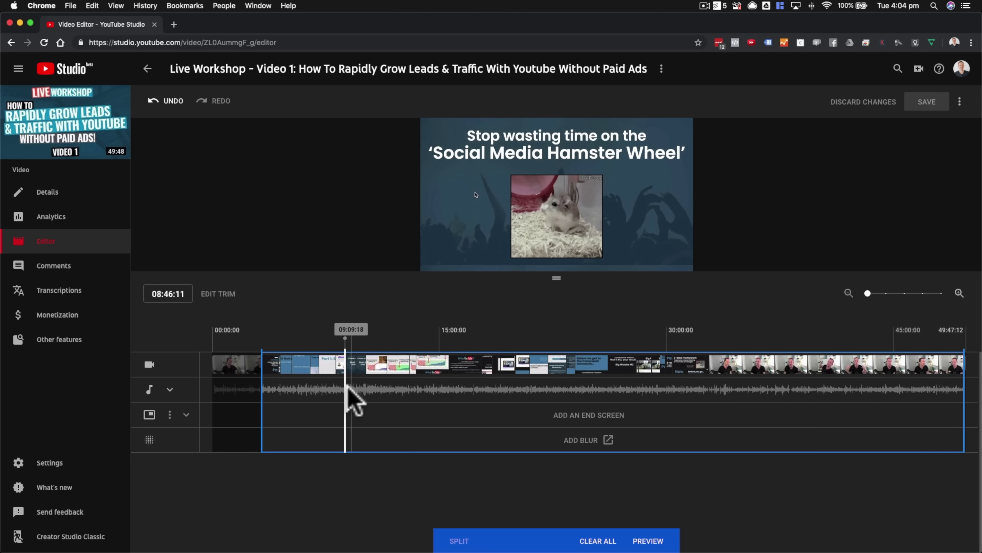
left_click(382, 340)
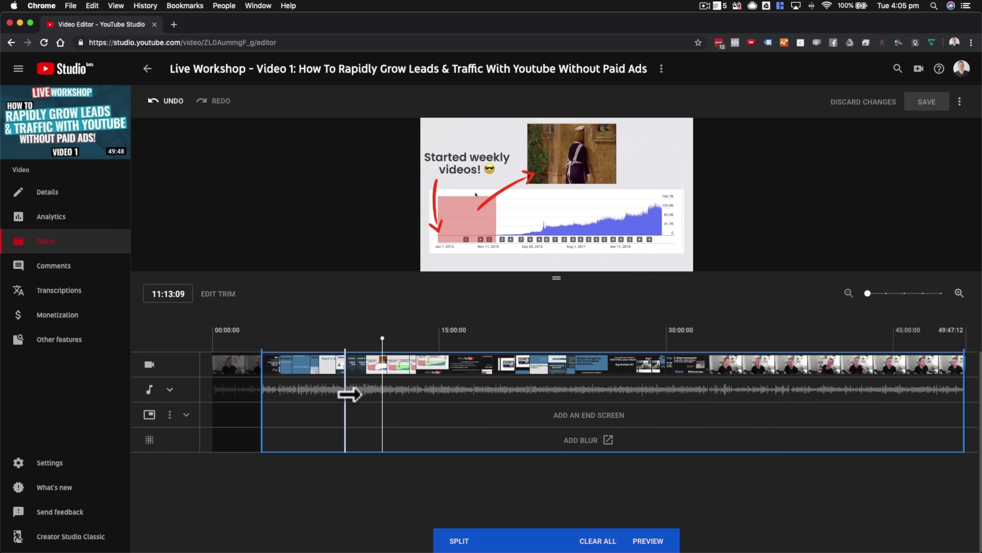
left_click_drag(349, 394, 392, 391)
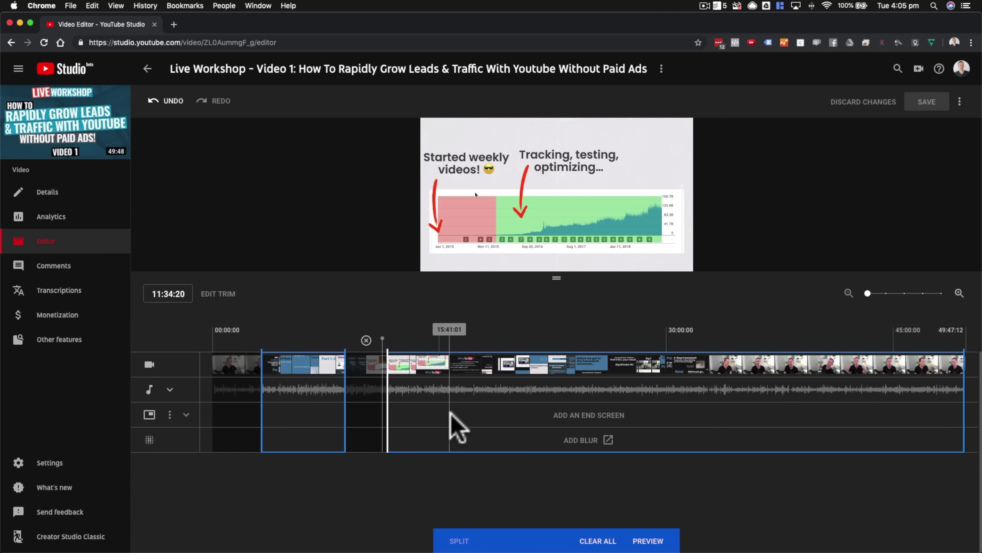
left_click(472, 414)
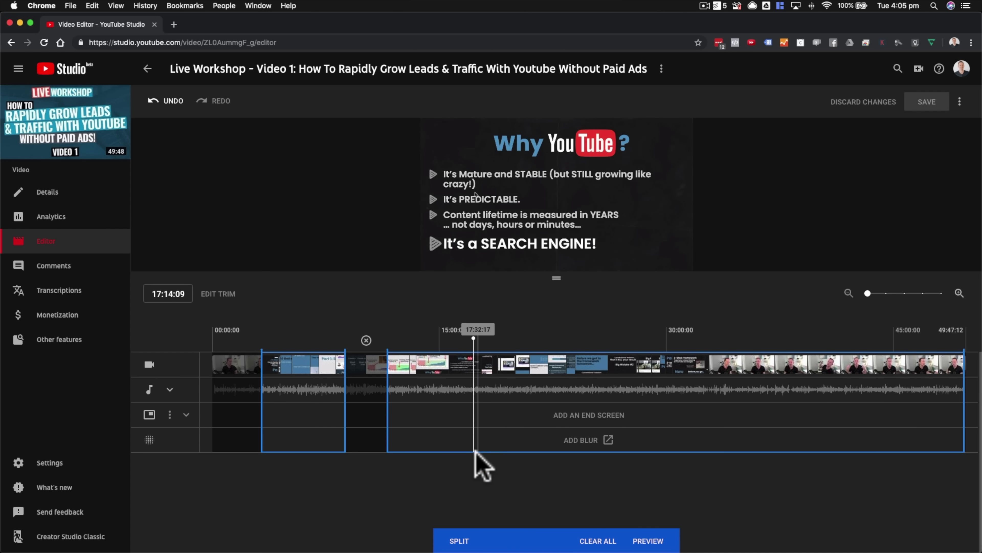
left_click(463, 542)
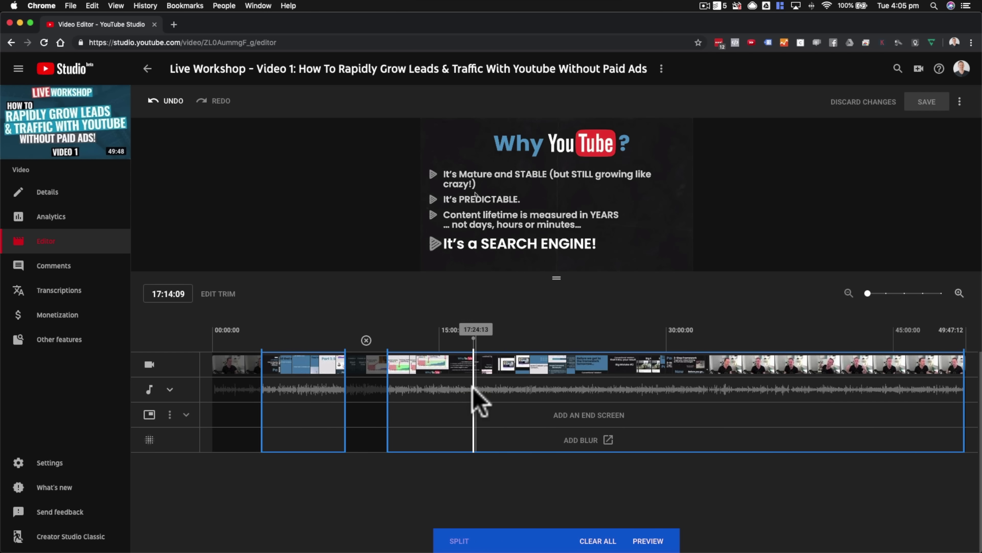
left_click_drag(475, 390, 642, 398)
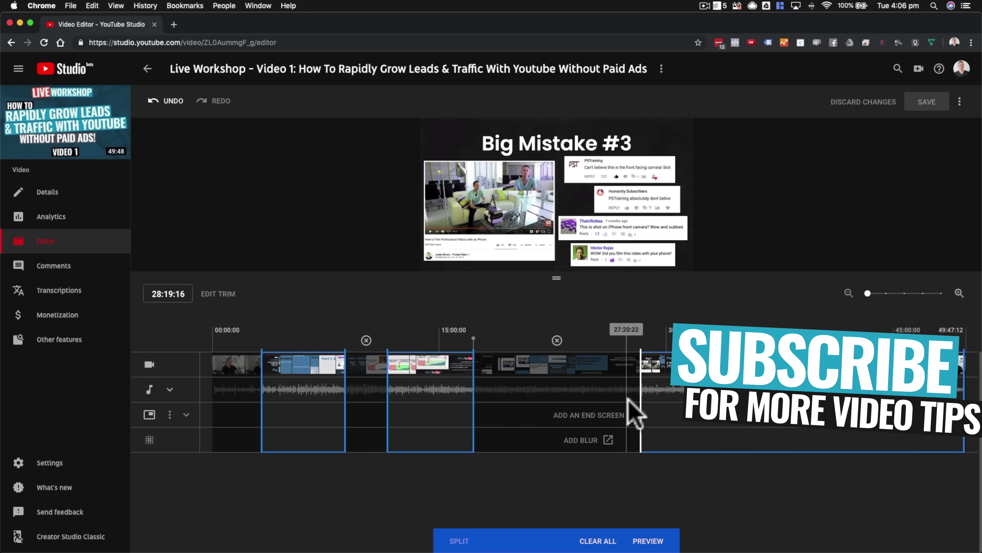
left_click_drag(643, 401, 634, 402)
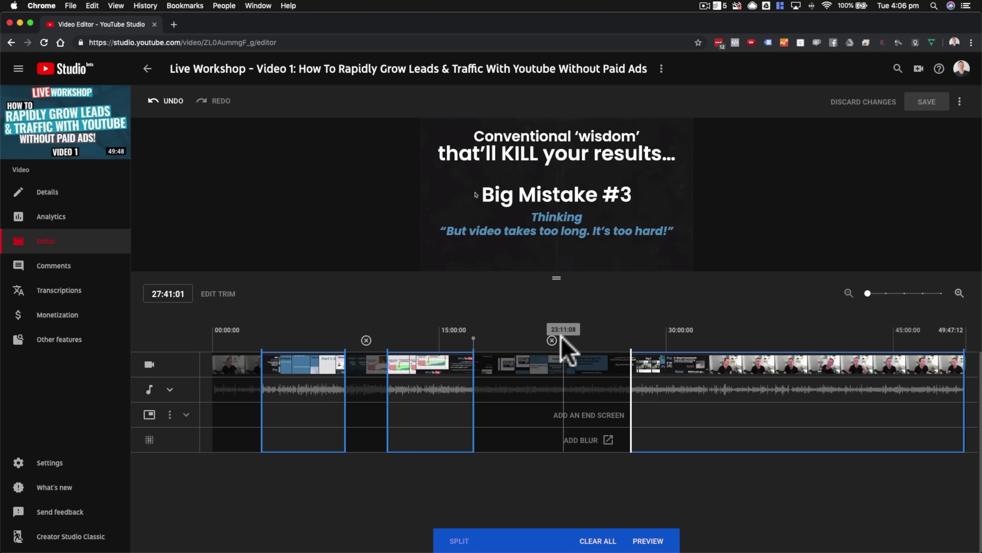
left_click(552, 340)
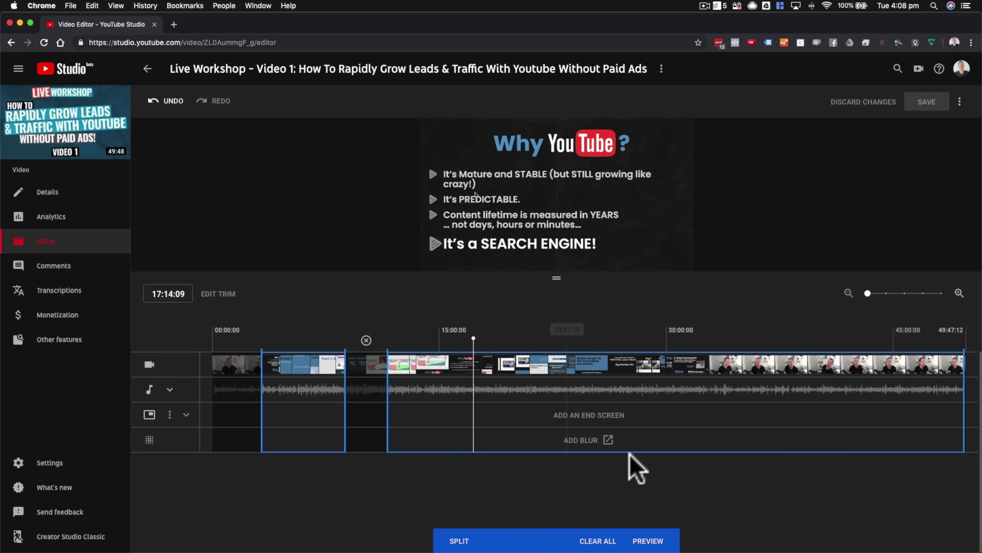
Apply the trims with PREVIEW and expand the audio track's options
left_click(649, 541)
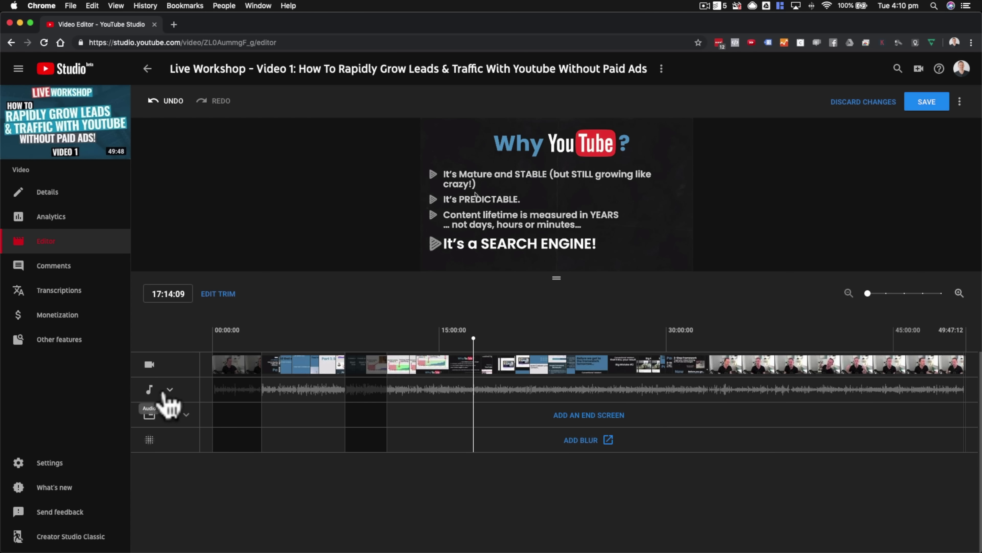
left_click(170, 390)
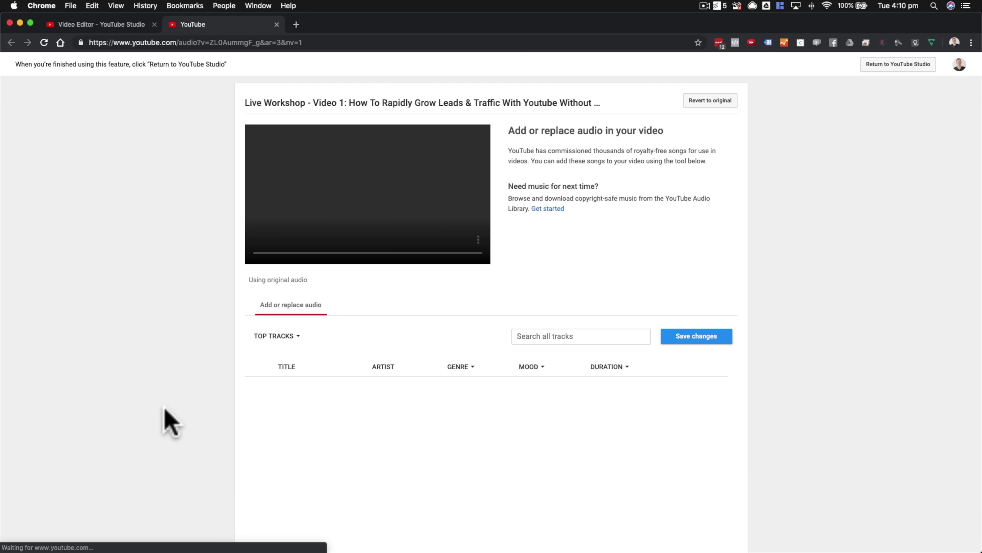
Play and pause the preview, then close the Top tracks dropdown and scroll back to Move Out
left_click(257, 239)
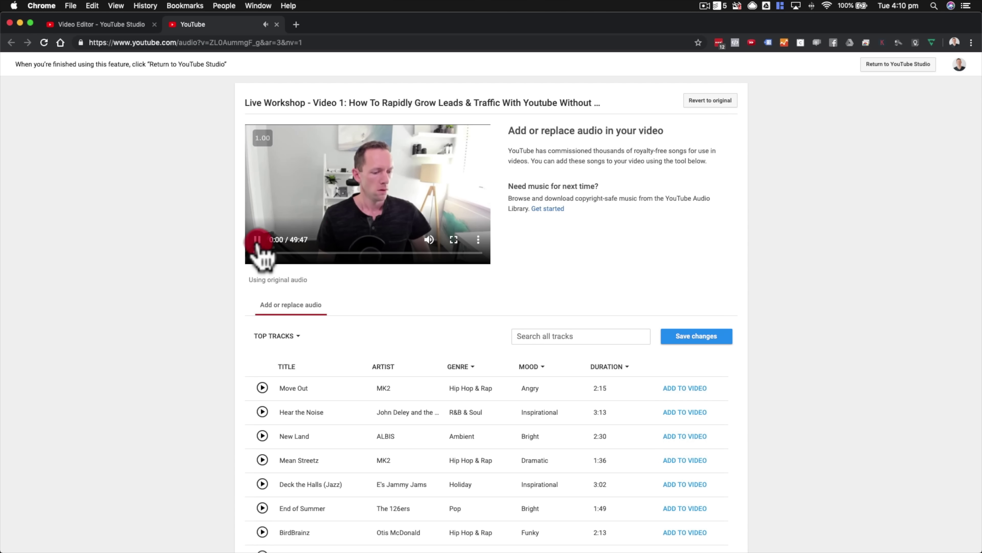
left_click(257, 240)
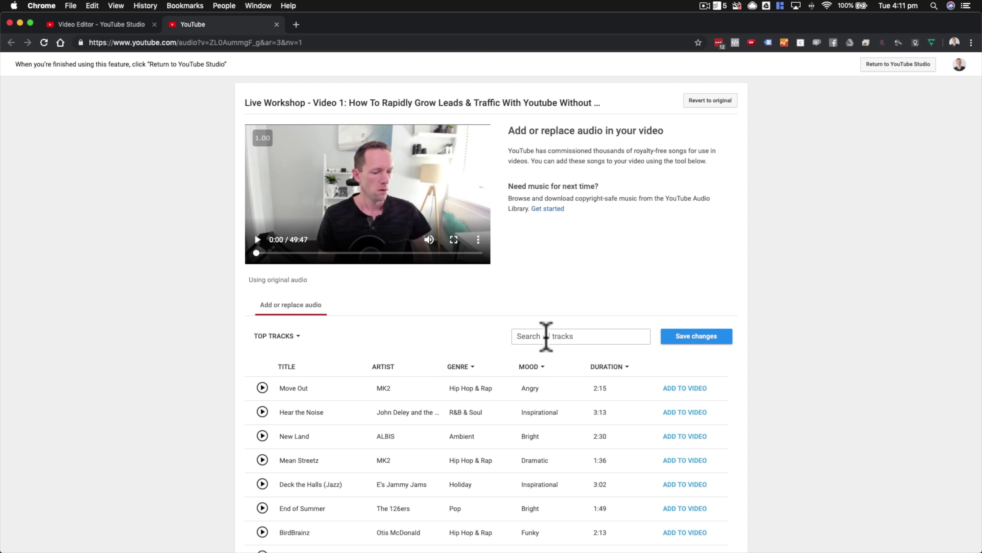
scroll(432, 439, "down", 5)
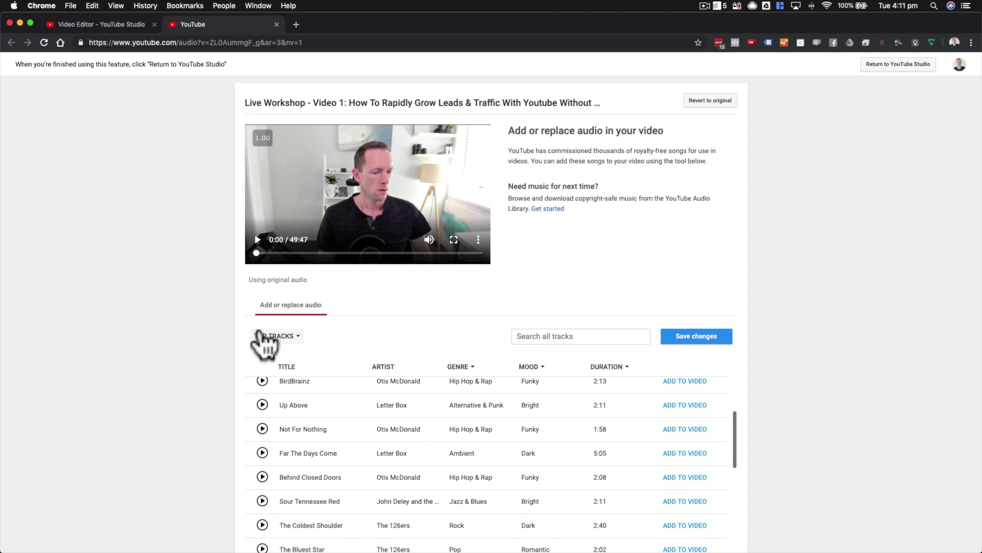
left_click(286, 336)
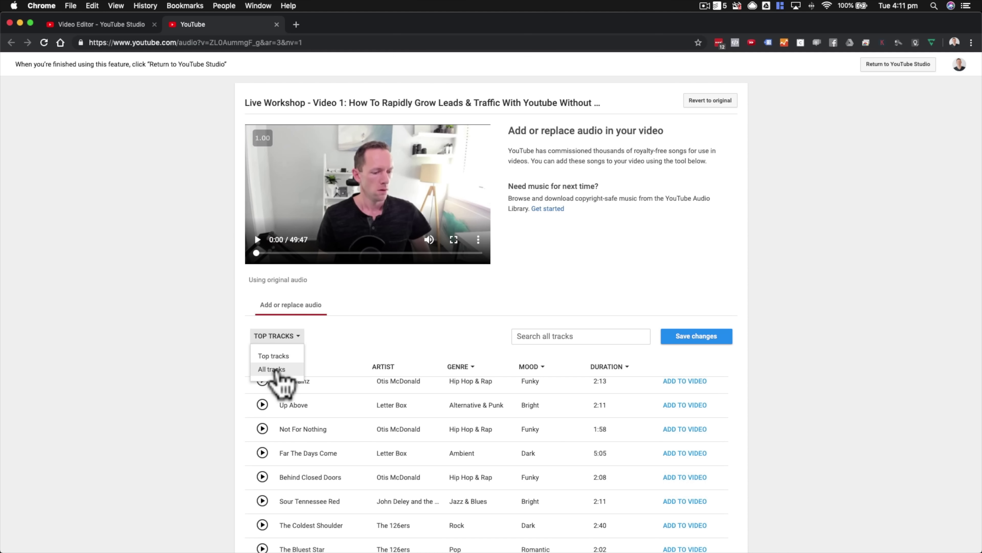
scroll(324, 411, "up", 4)
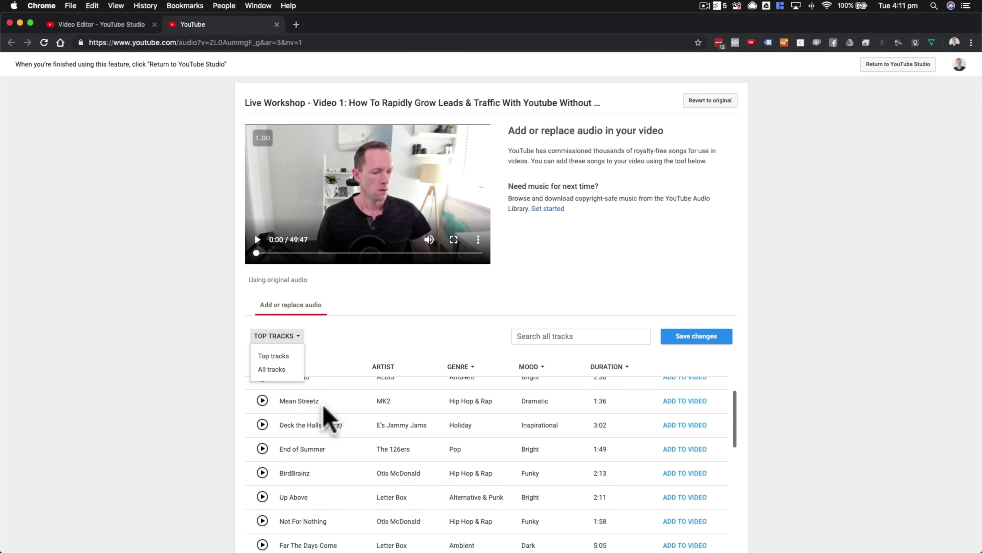
scroll(325, 417, "up", 3)
left_click(264, 405)
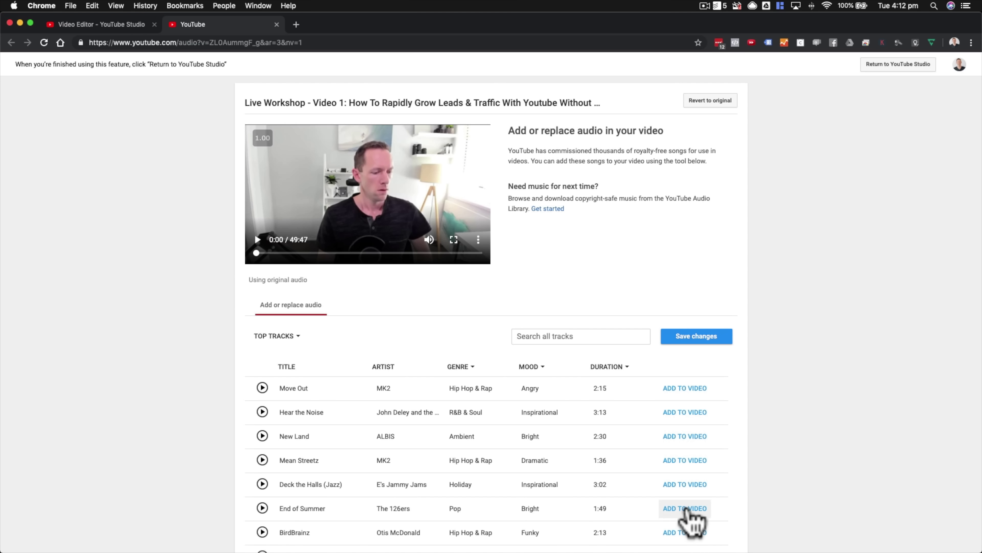
Add 'End of Summer' to the video and set Audio Saturation fully to Favor original audio
left_click(685, 508)
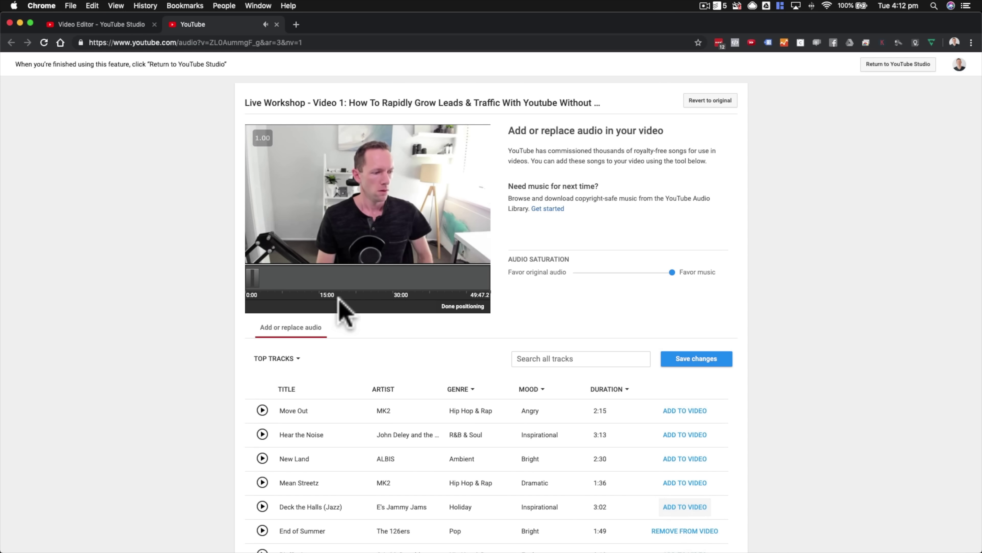
mouse_move(268, 259)
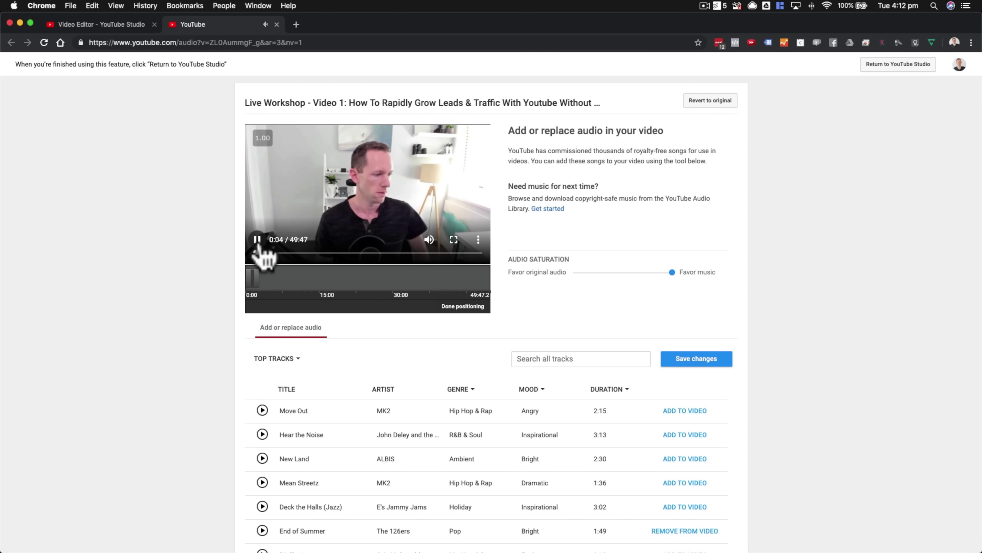
left_click(259, 243)
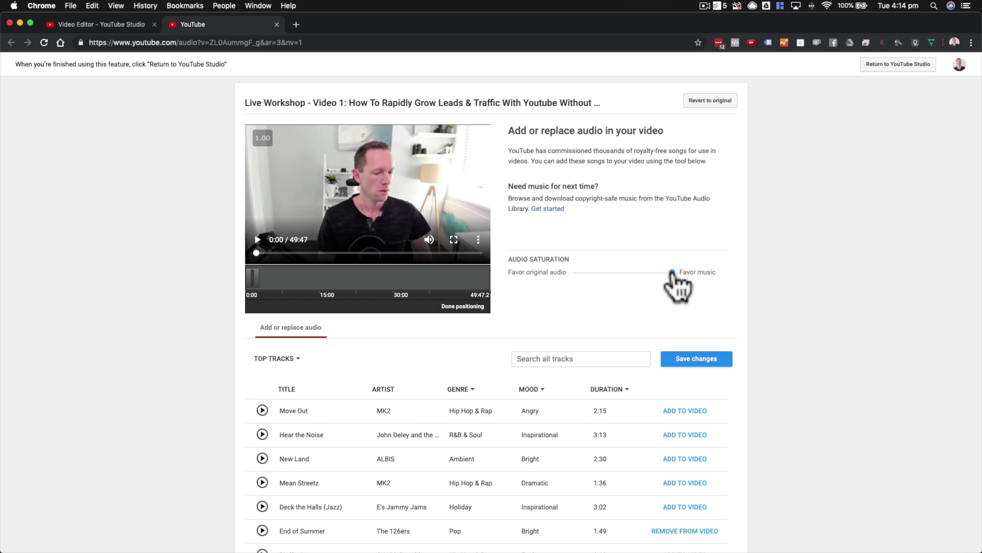
left_click_drag(672, 273, 576, 273)
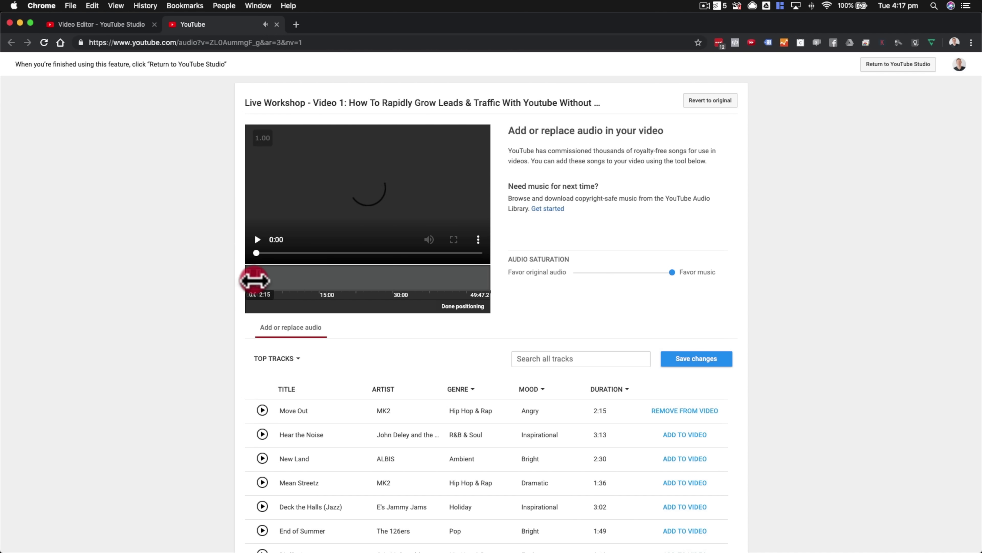
Move the Move Out music so it starts near 9:20 in the video
left_click_drag(257, 278, 285, 281)
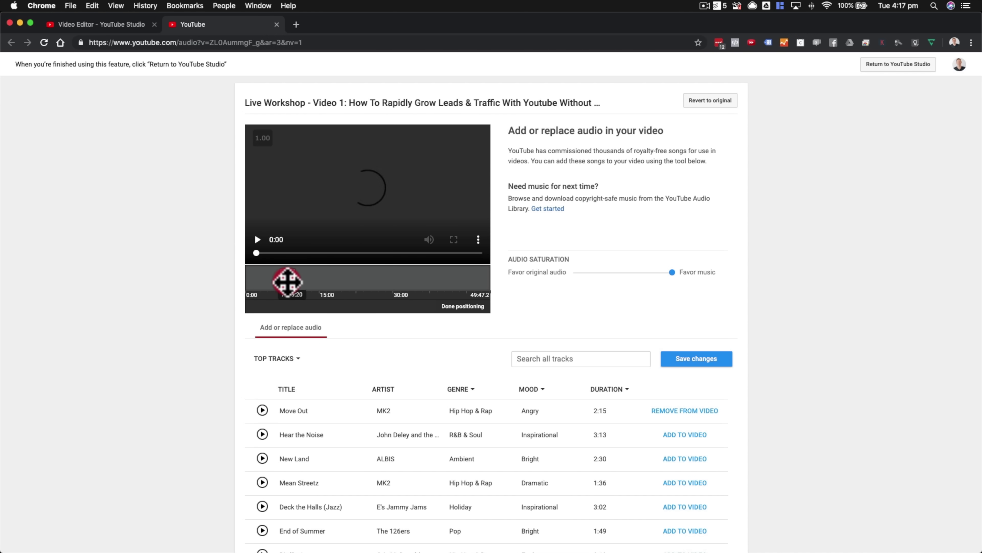
left_click(285, 281)
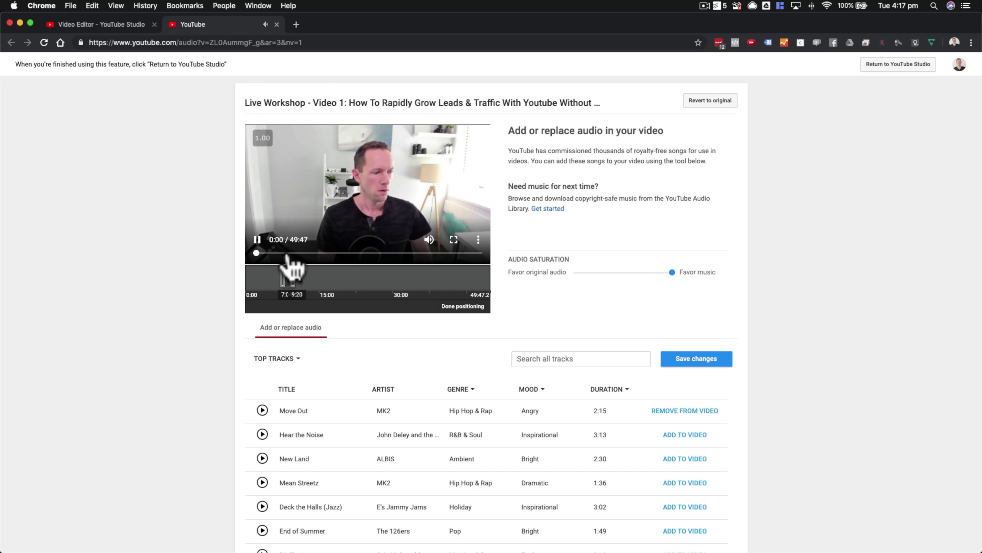
left_click(286, 255)
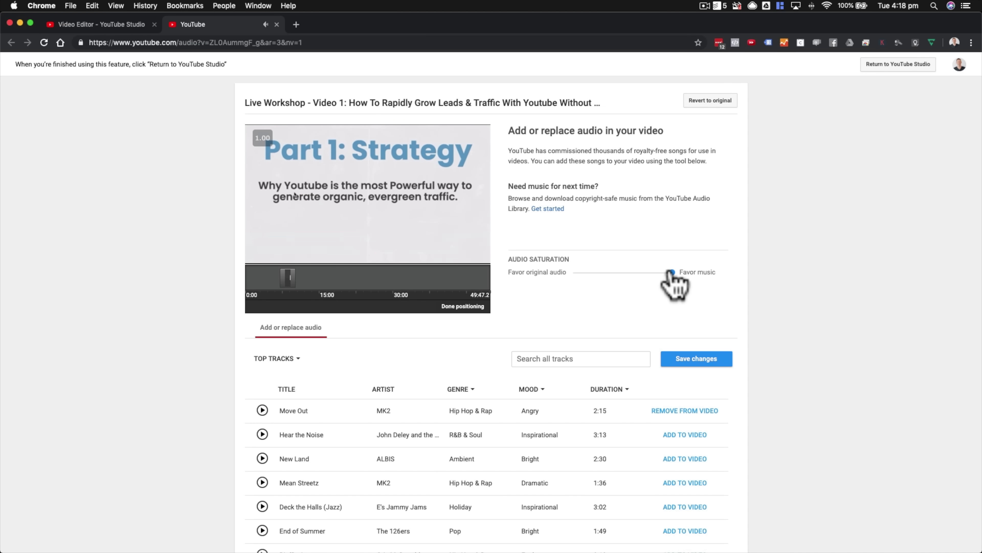
Favour the original audio over the music and preview the mix from about 7:06 to 7:12
left_click_drag(671, 273, 569, 273)
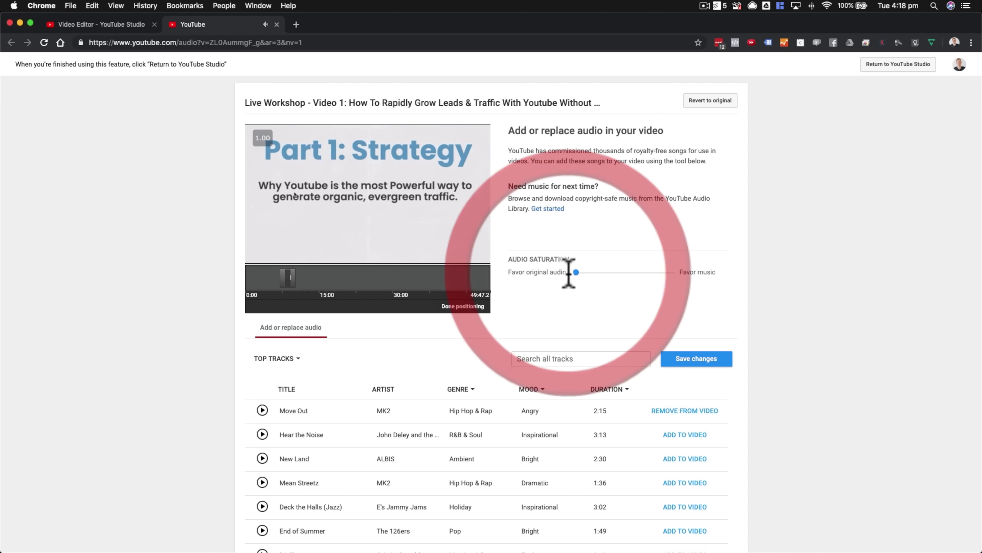
left_click(286, 255)
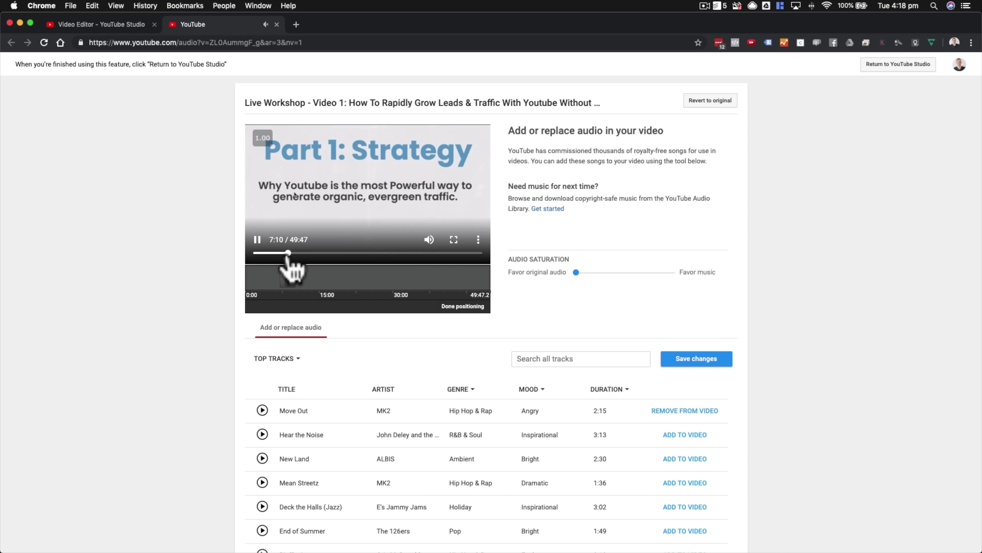
left_click(260, 241)
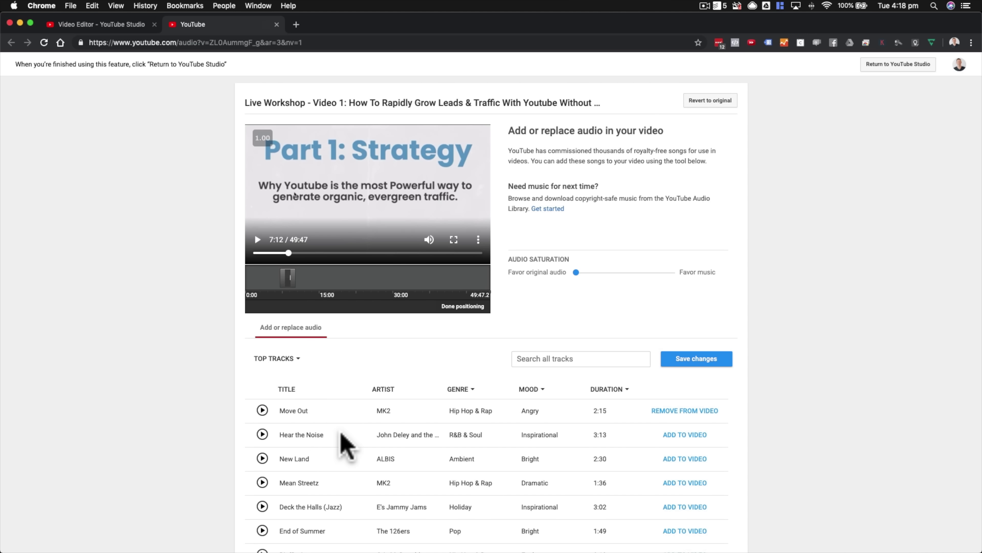
scroll(341, 434, "down", 3)
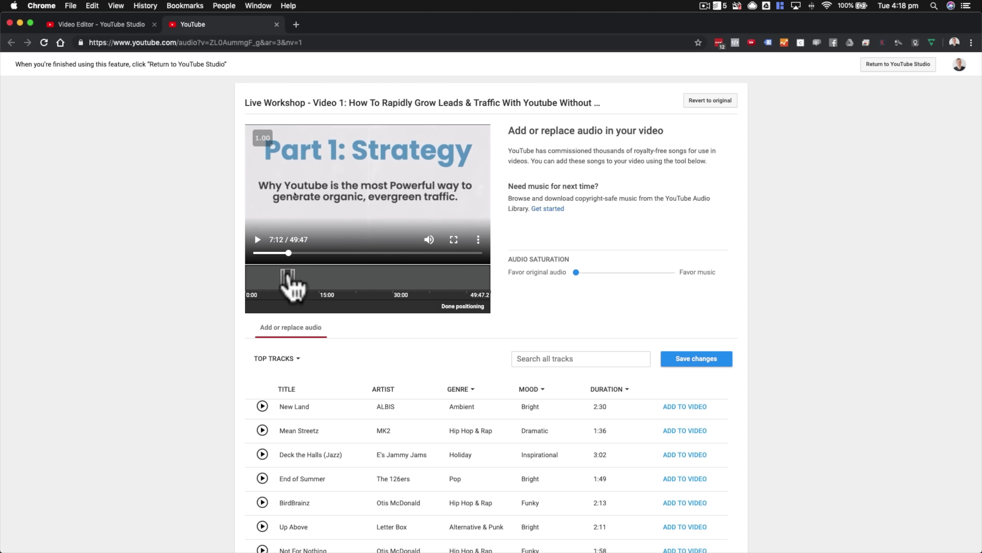
Try New Land, Mean Streetz and Deck the Halls (Jazz) as the music, then settle on End of Summer
left_click(698, 406)
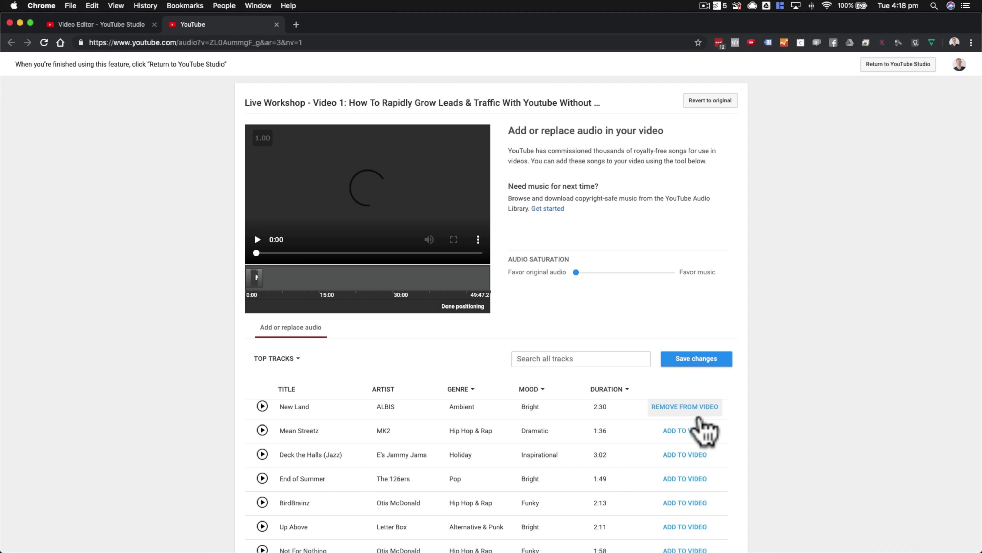
left_click(696, 430)
left_click(697, 455)
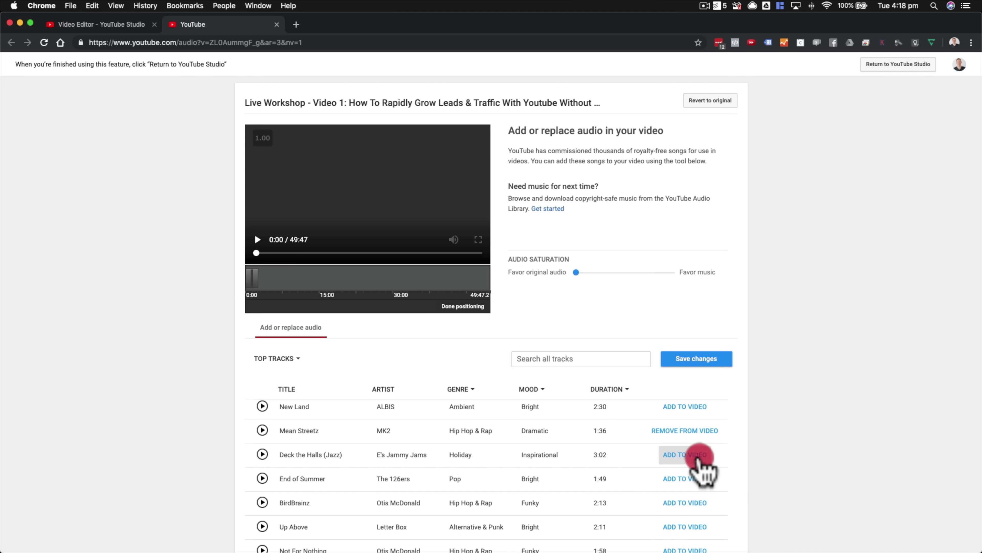
left_click_drag(256, 277, 289, 277)
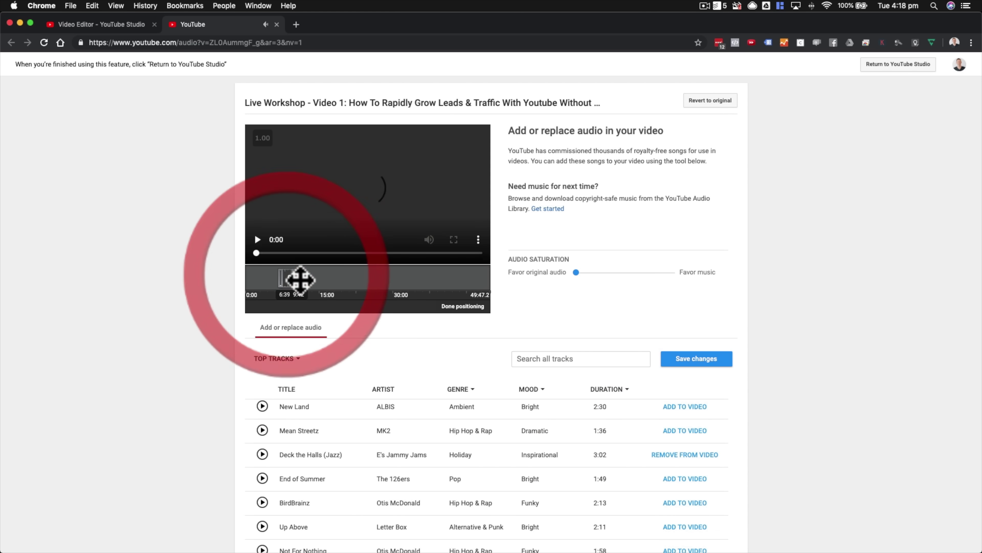
left_click(697, 478)
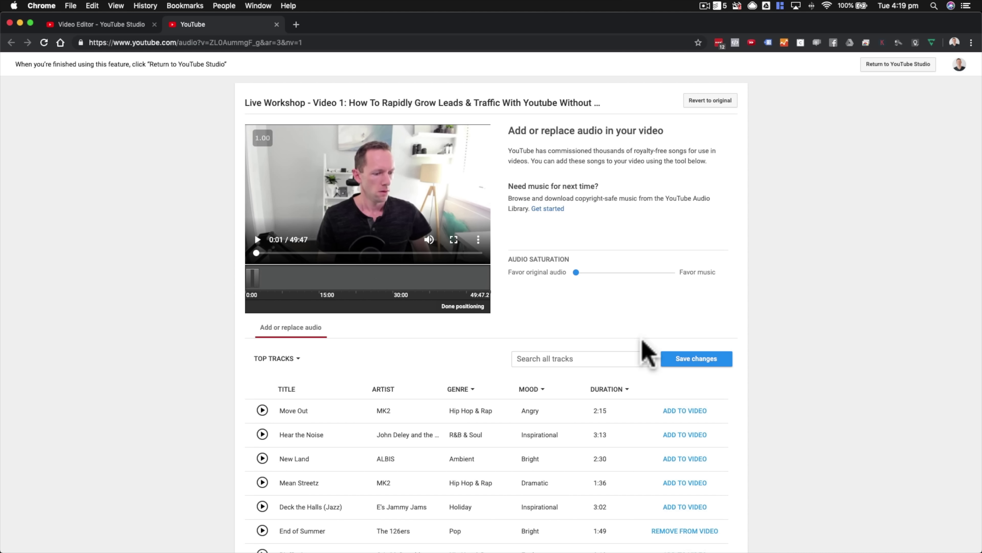
left_click(684, 409)
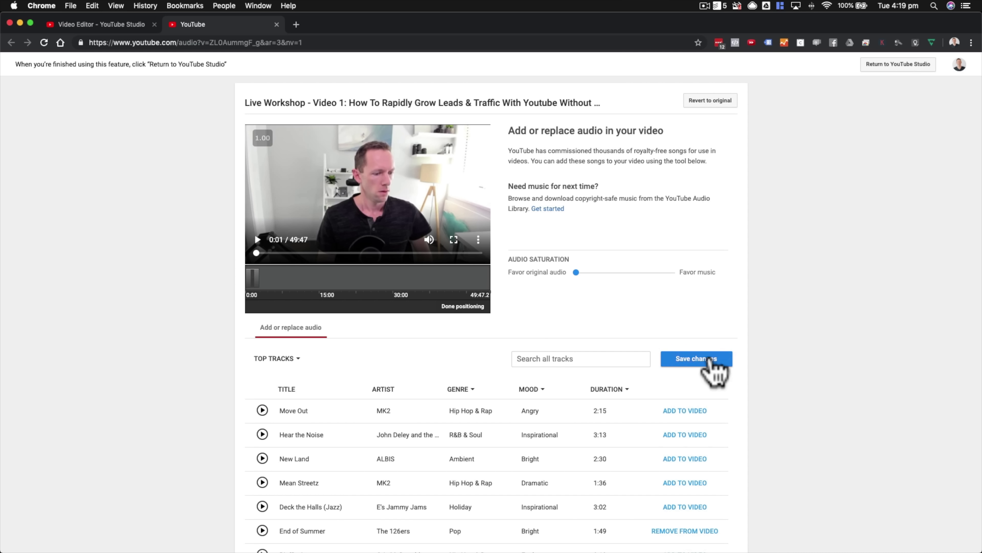
Leave the audio library page and move the editor's playhead to 13:15
left_click(277, 24)
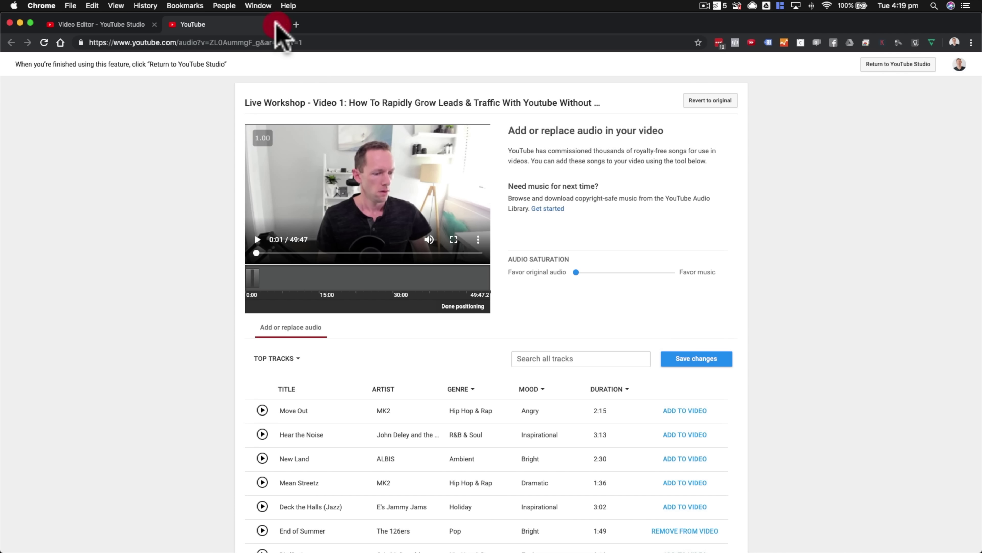
left_click(576, 191)
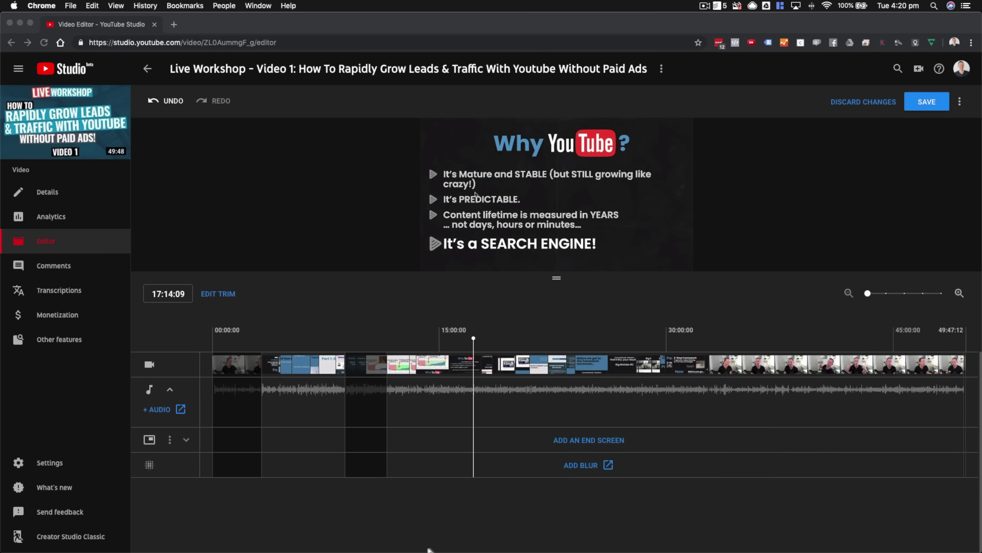
left_click(413, 341)
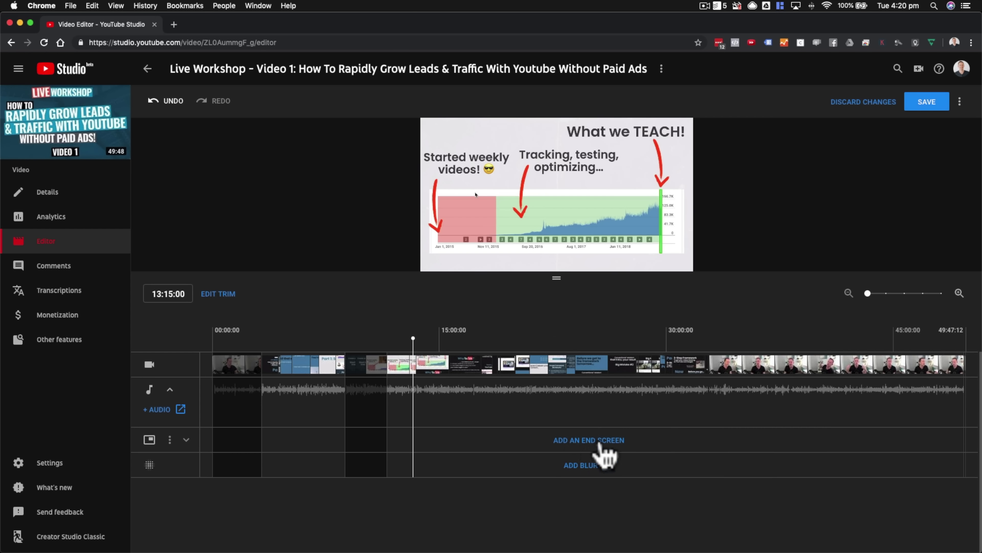
Apply an end screen with the 2 videos or playlists, 1 subscribe layout
left_click(613, 441)
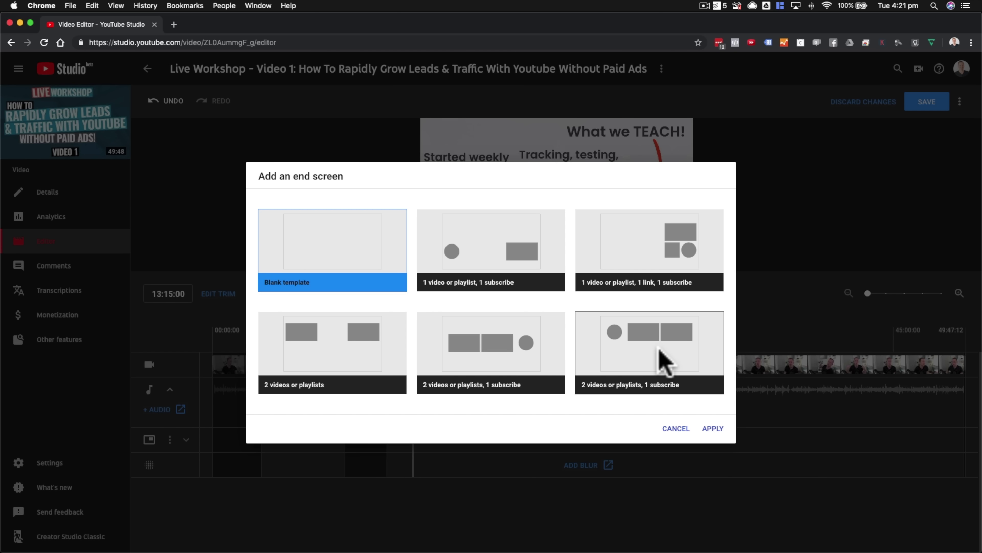
left_click(648, 349)
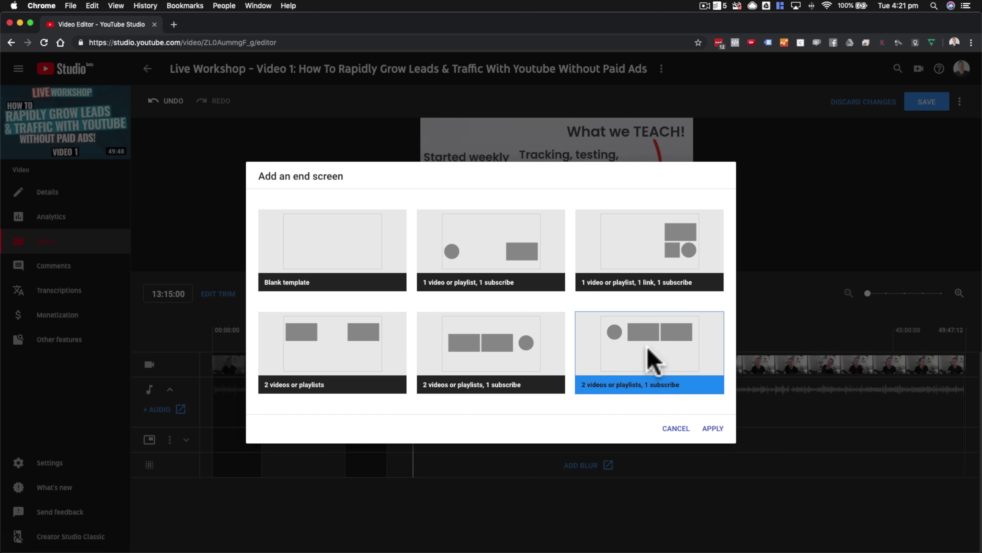
left_click(716, 429)
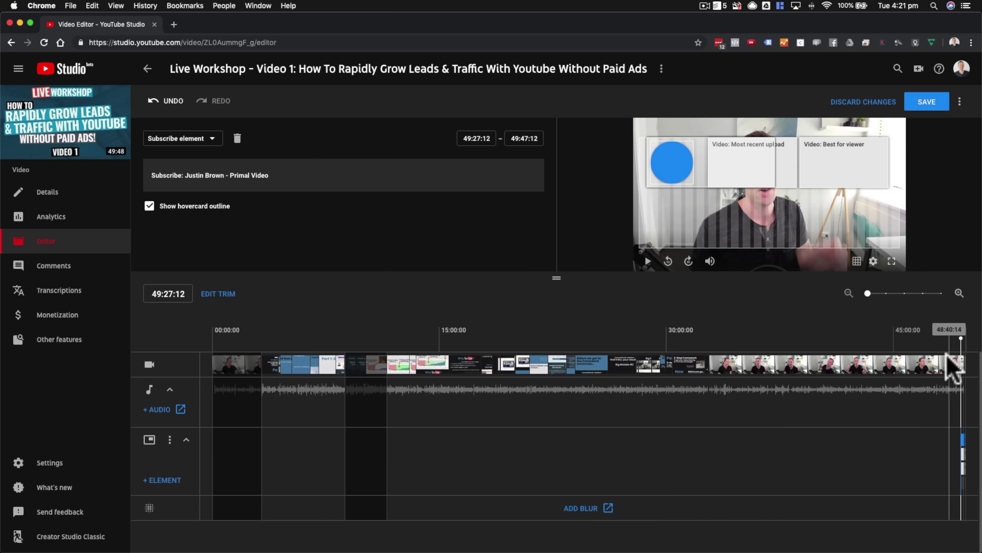
Check the Choose specific video option on the Best for viewer card, then close it unchanged
left_click(960, 293)
left_click(959, 293)
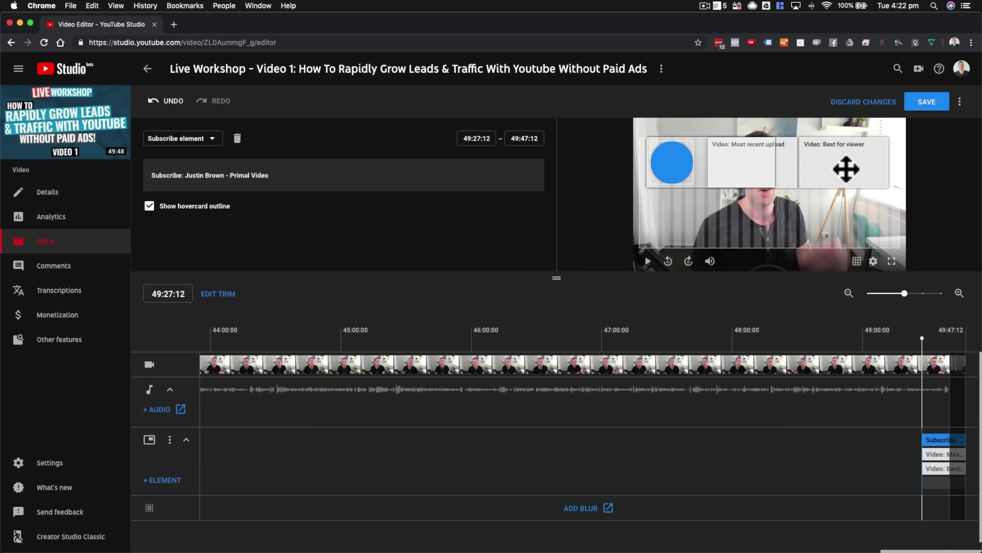
left_click(843, 165)
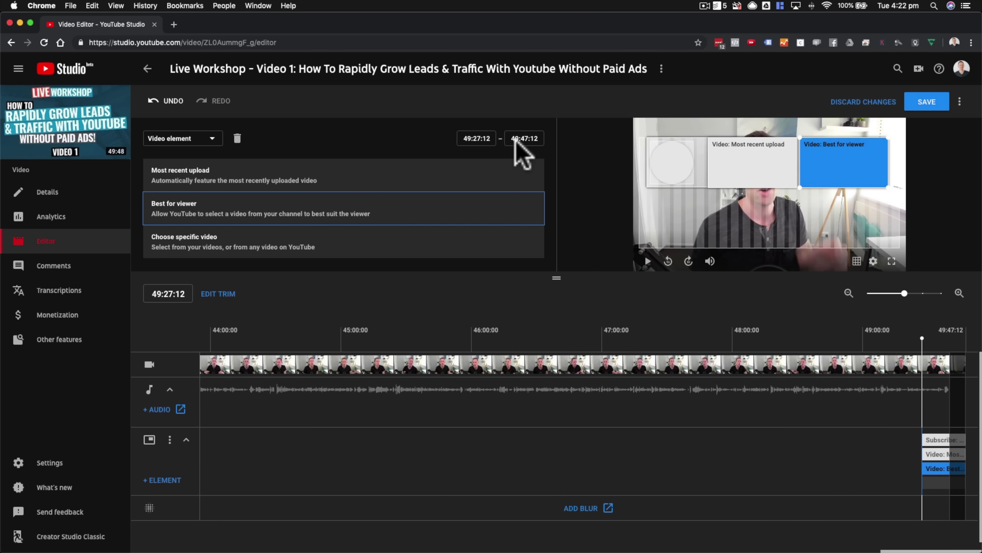
left_click(213, 236)
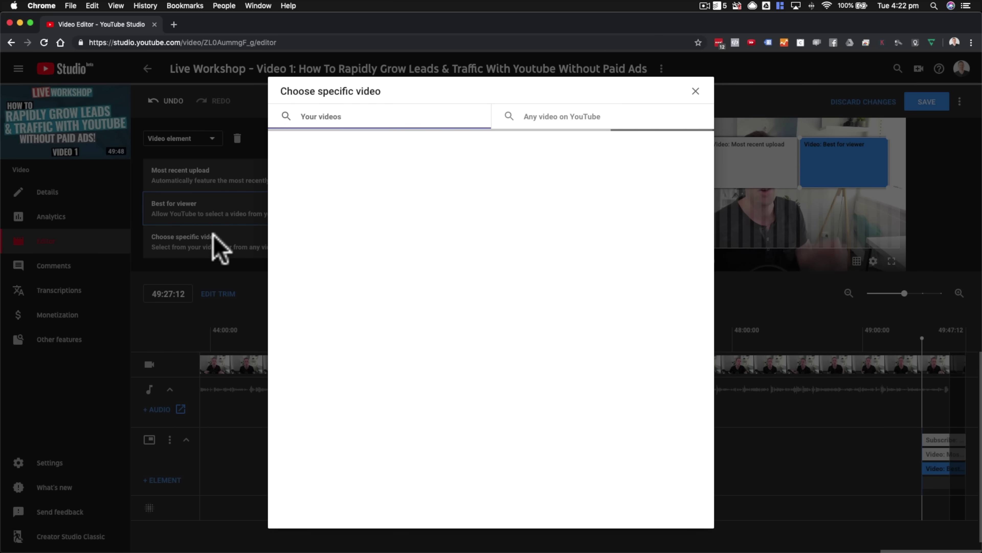
left_click(695, 92)
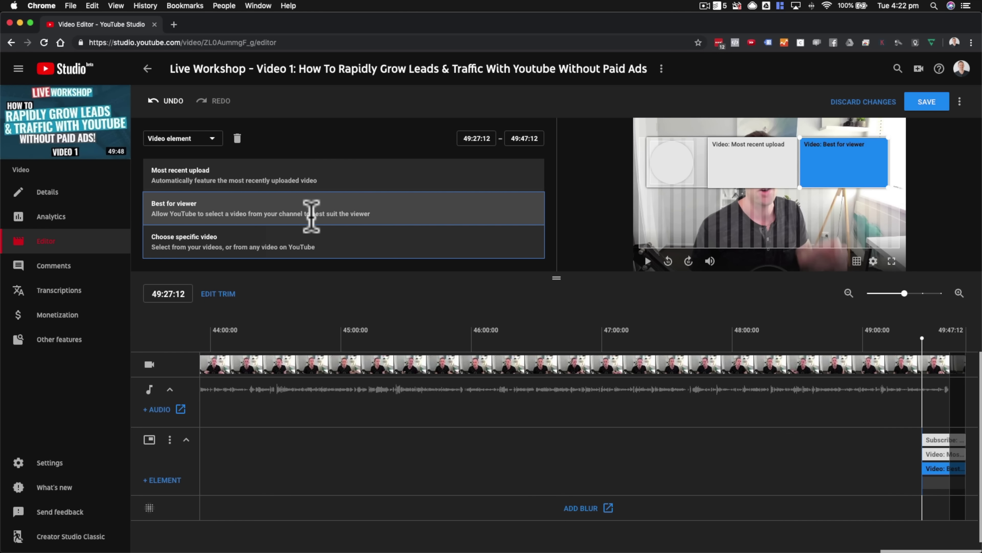
Delete the Subscribe element, move Most recent upload to the lower left, and nudge Best for viewer right
left_click(667, 161)
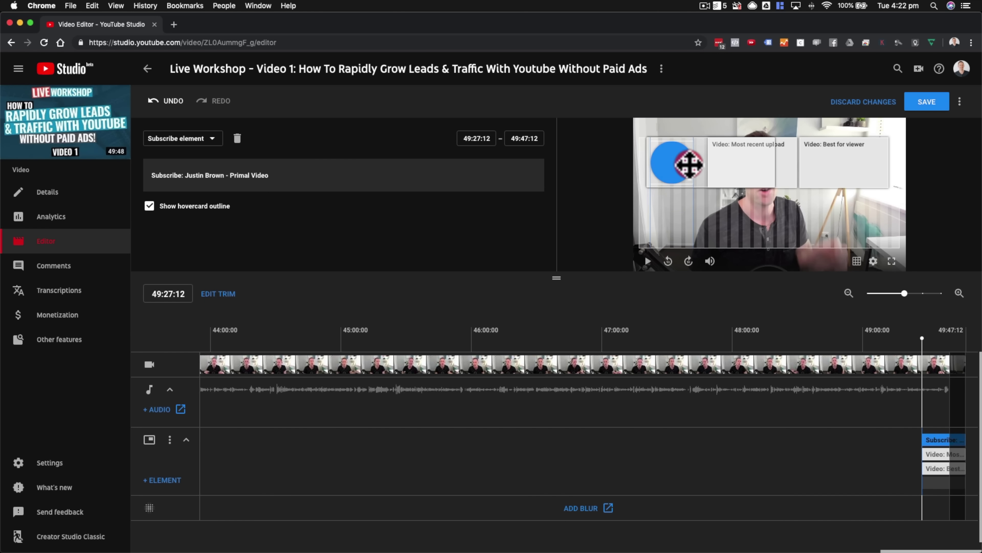
left_click_drag(690, 165, 689, 218)
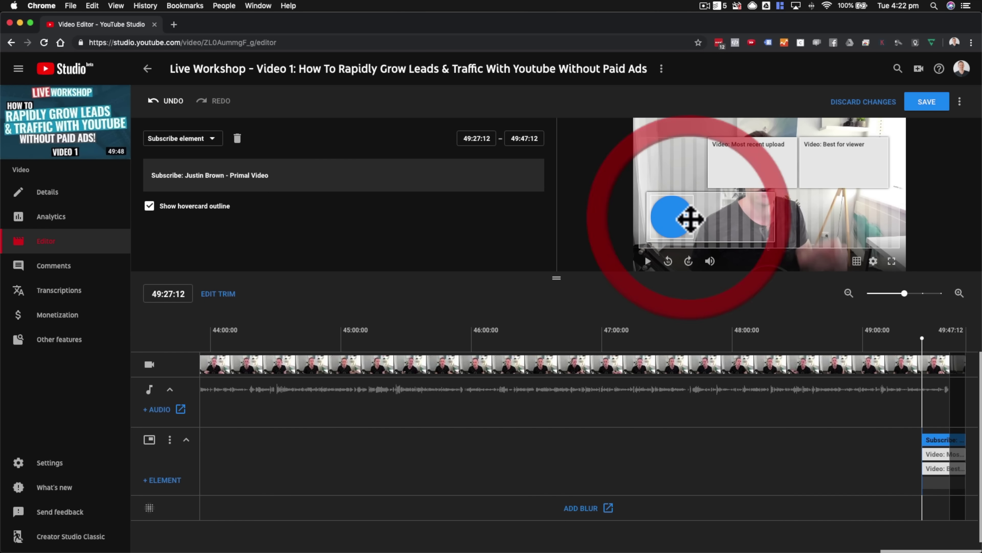
left_click(237, 139)
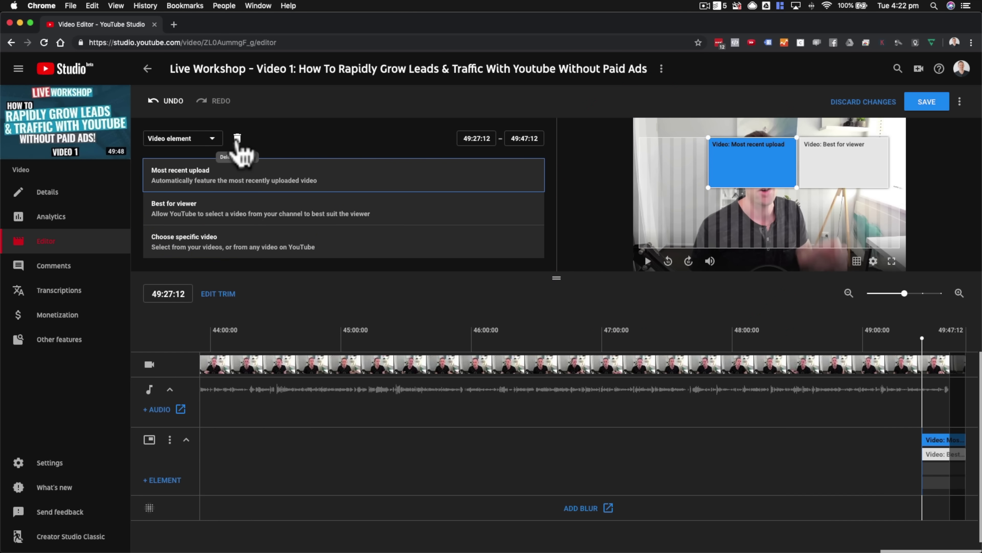
left_click_drag(735, 164, 695, 233)
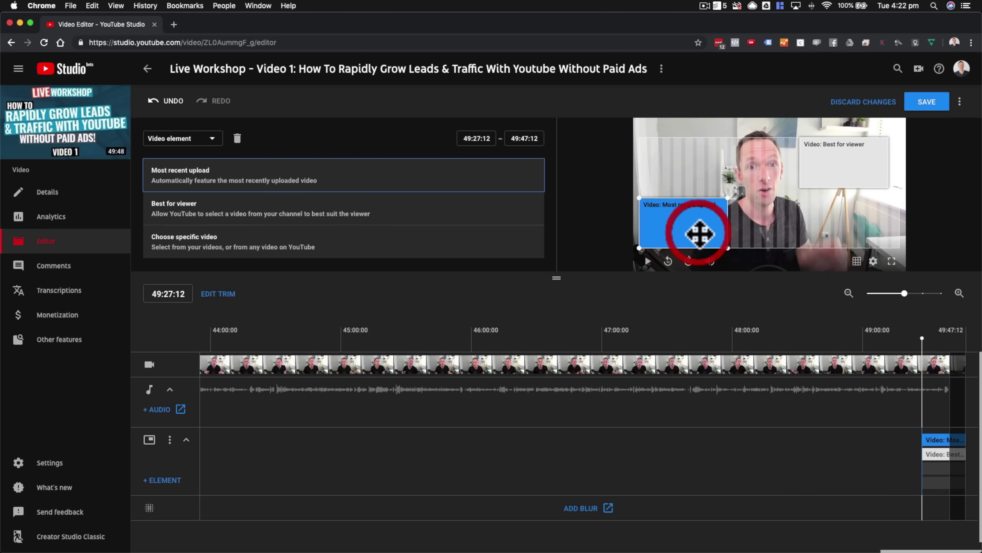
left_click_drag(859, 158, 872, 158)
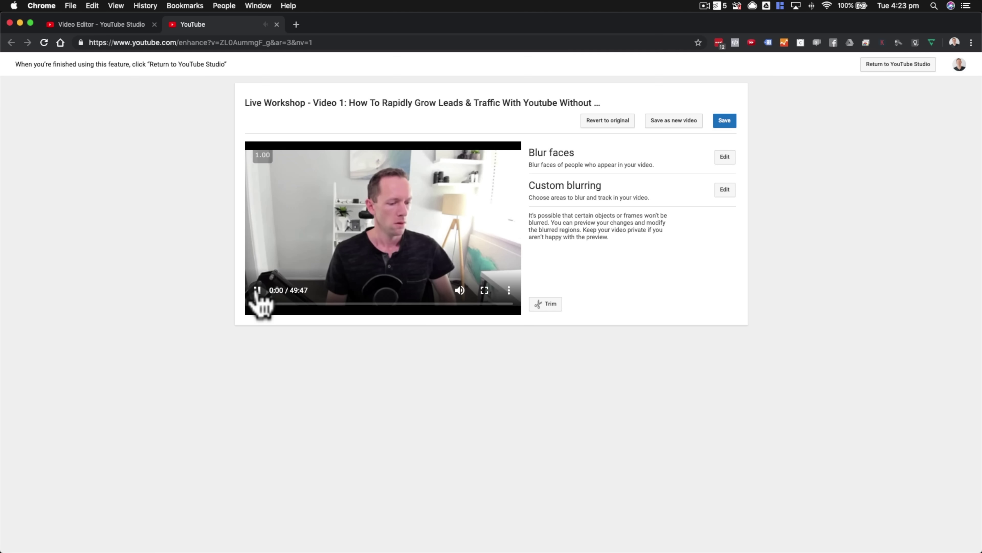
left_click(256, 291)
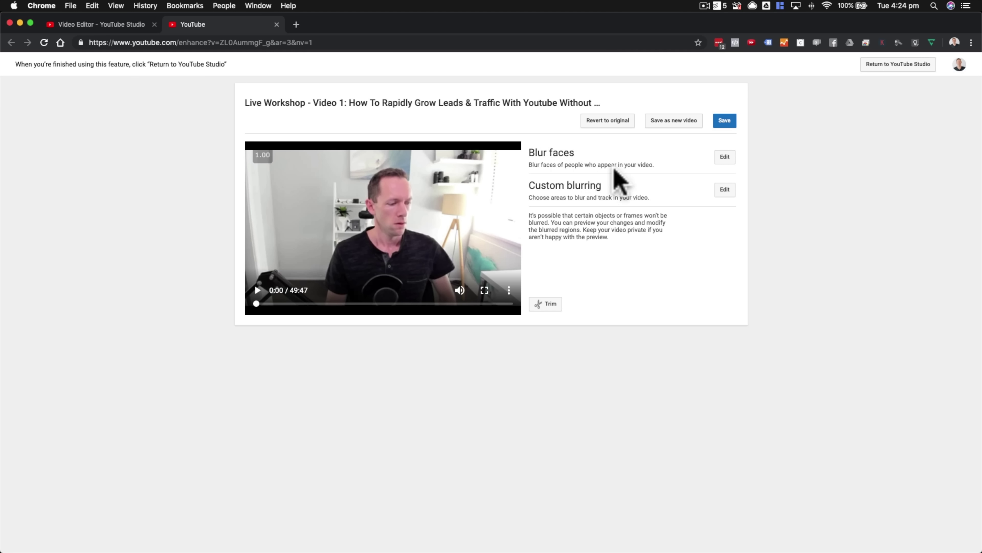
left_click(725, 157)
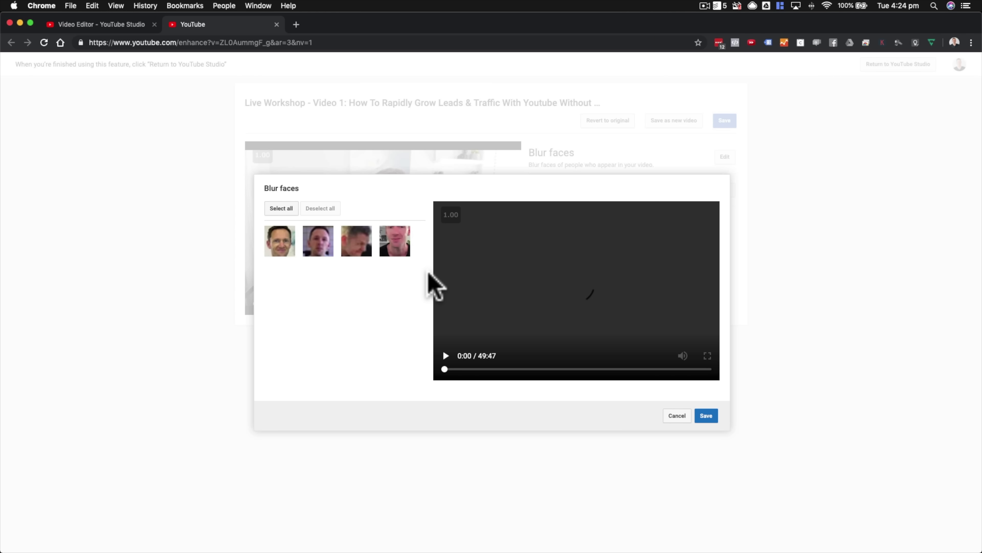
mouse_move(282, 246)
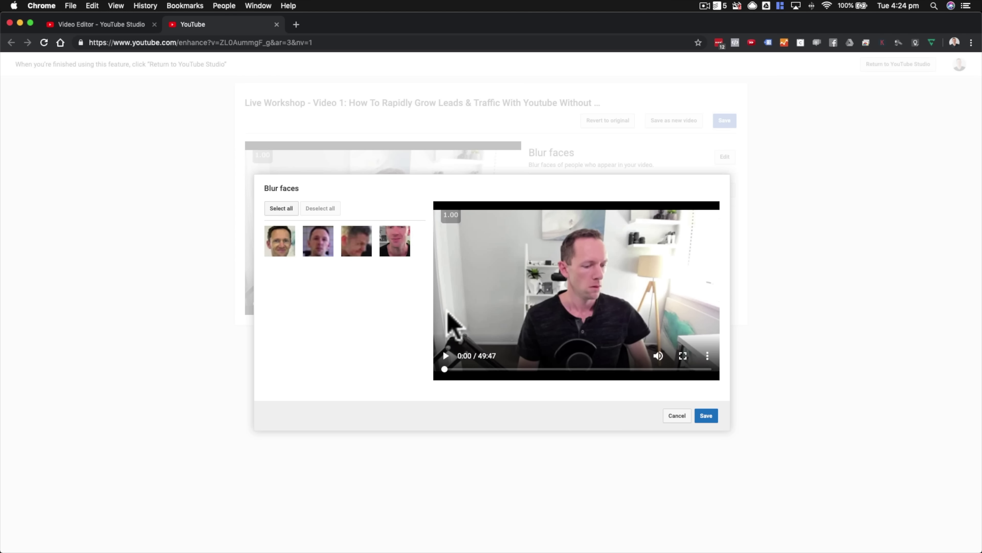
mouse_move(353, 241)
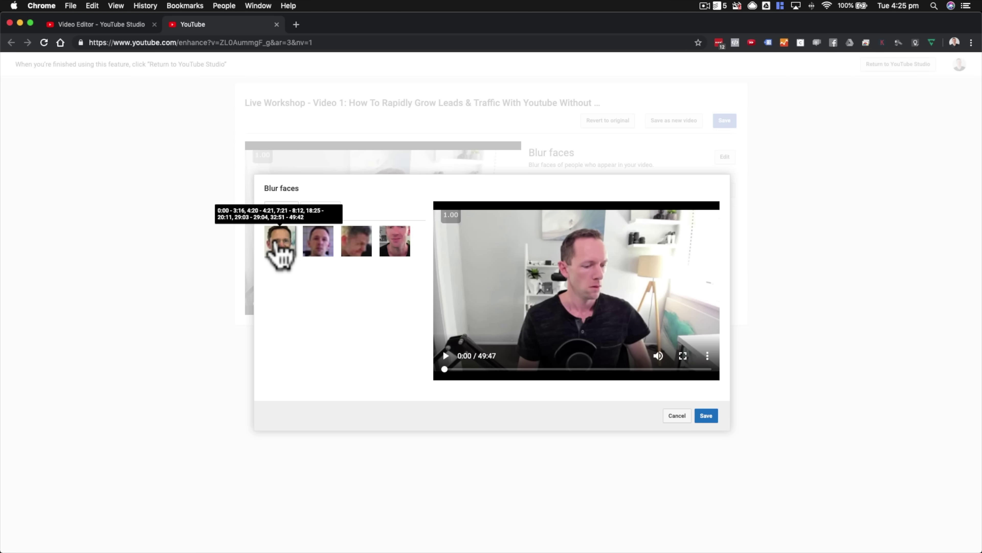
left_click(277, 245)
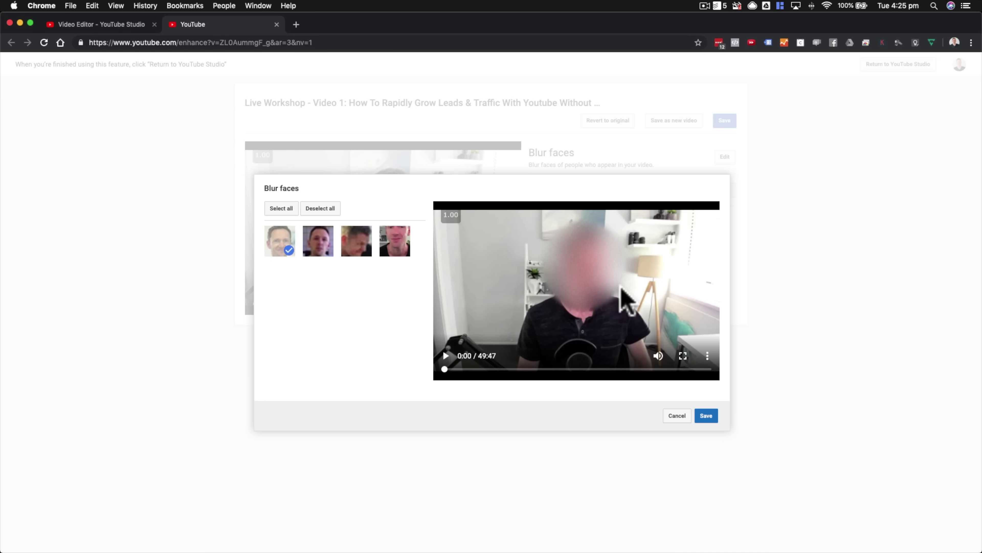
left_click(678, 416)
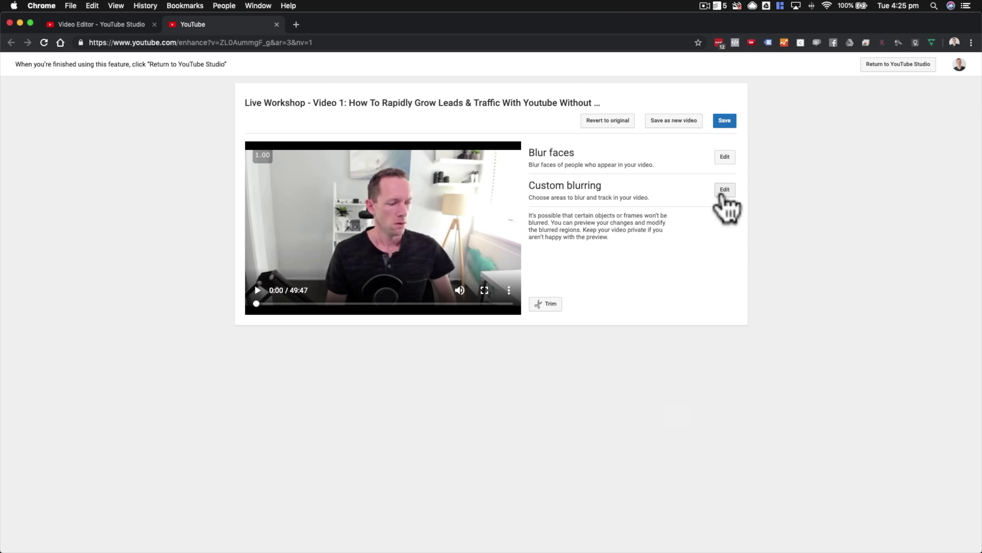
left_click(727, 191)
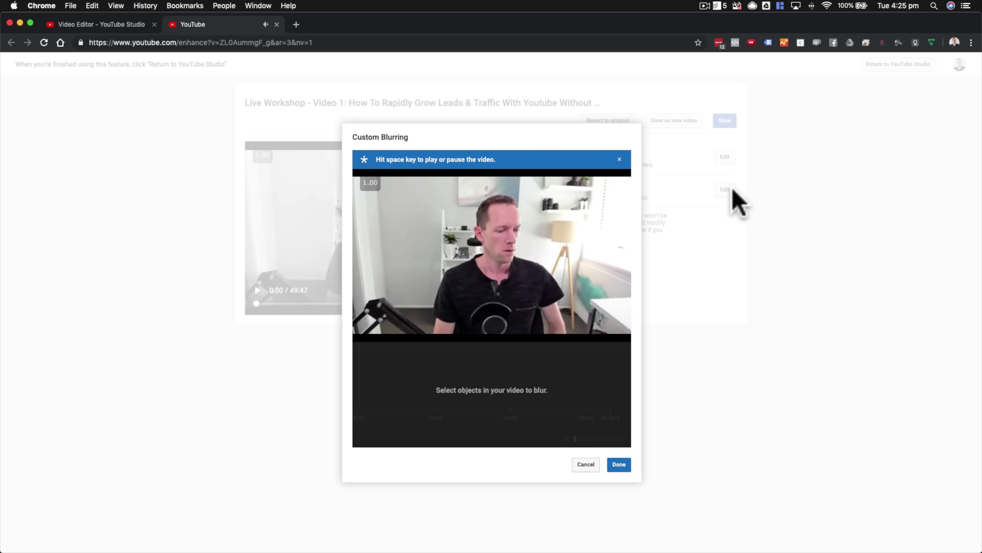
left_click(370, 318)
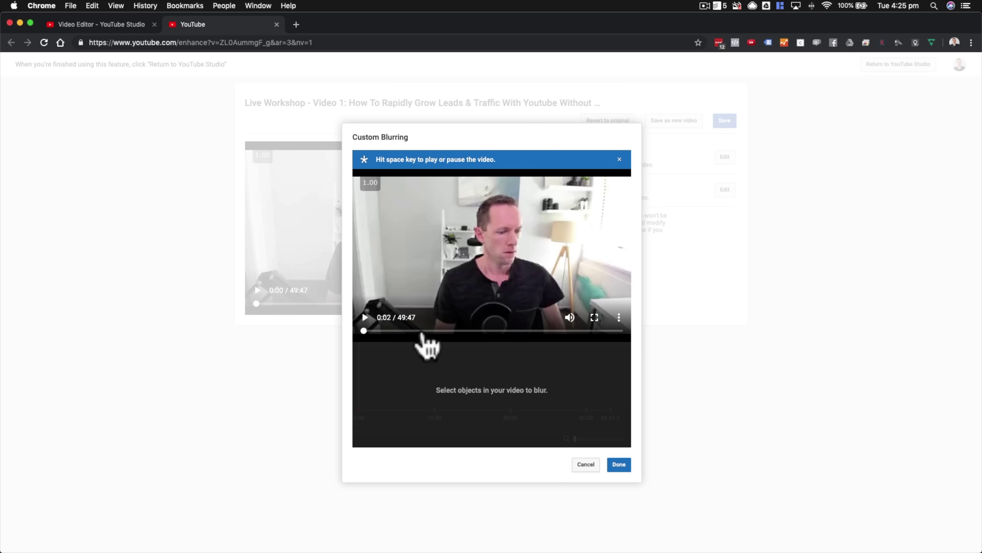
left_click(399, 330)
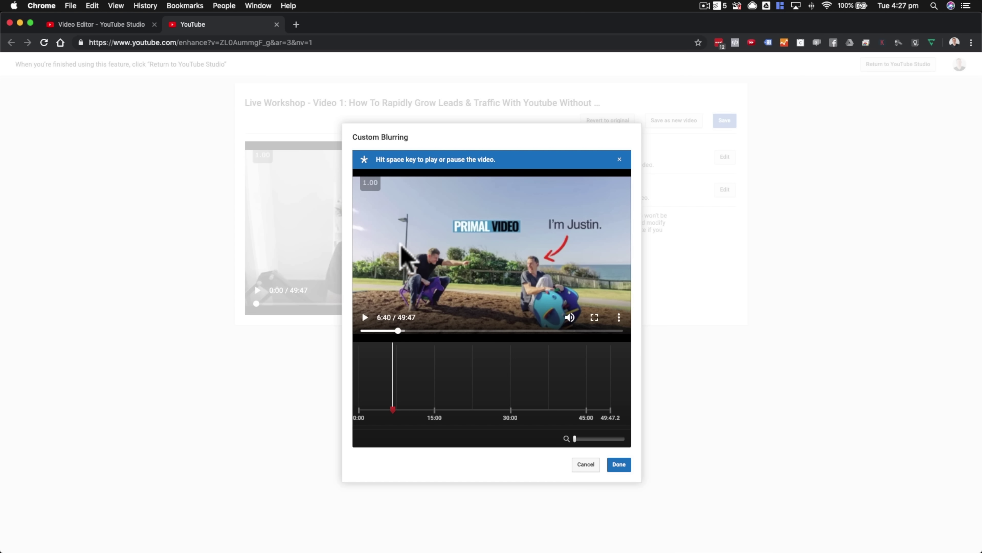
left_click_drag(399, 234, 464, 302)
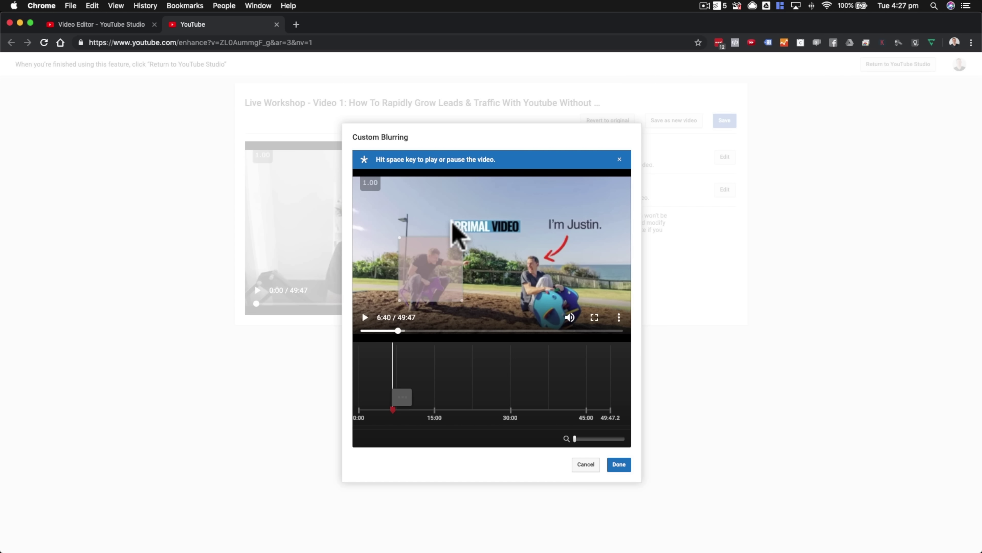
left_click(398, 331)
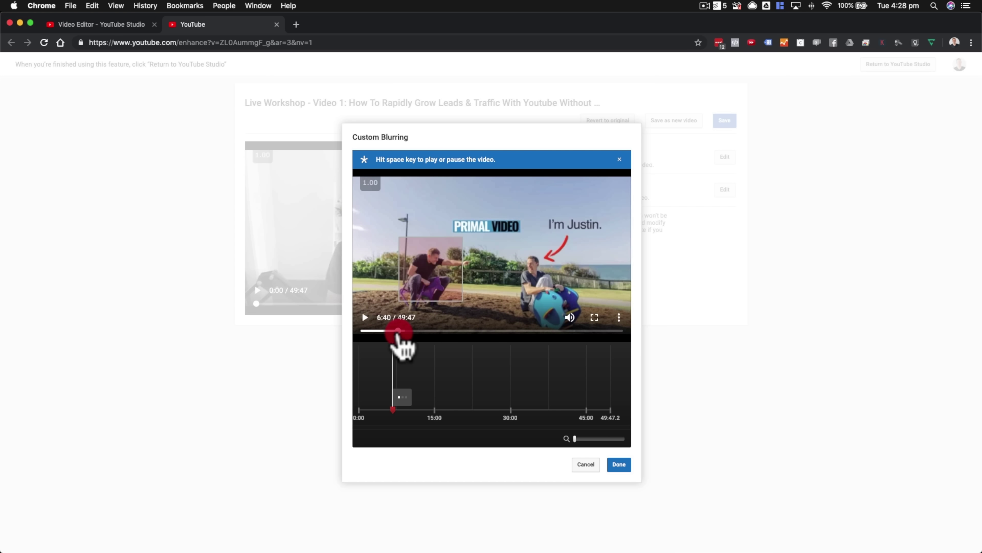
left_click_drag(510, 237, 568, 304)
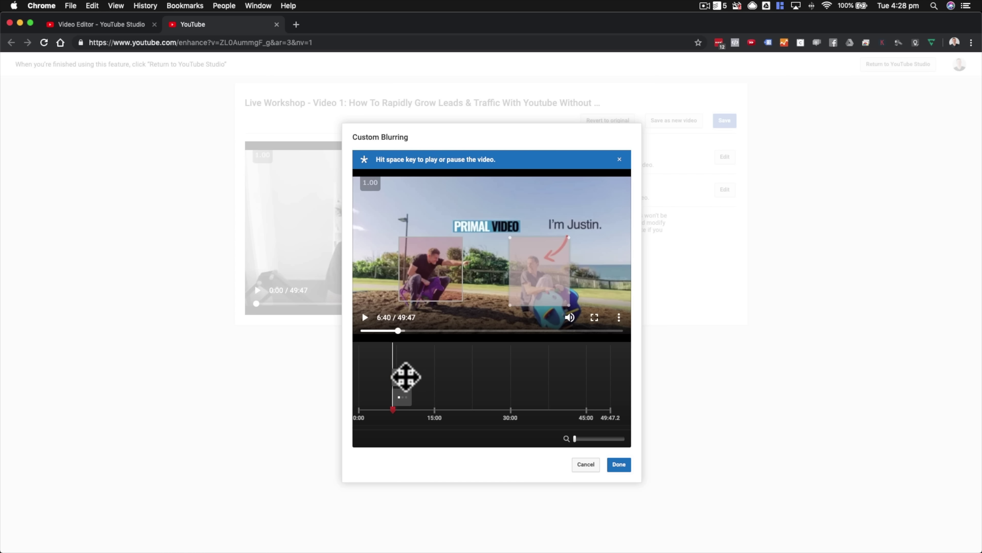
left_click(412, 377)
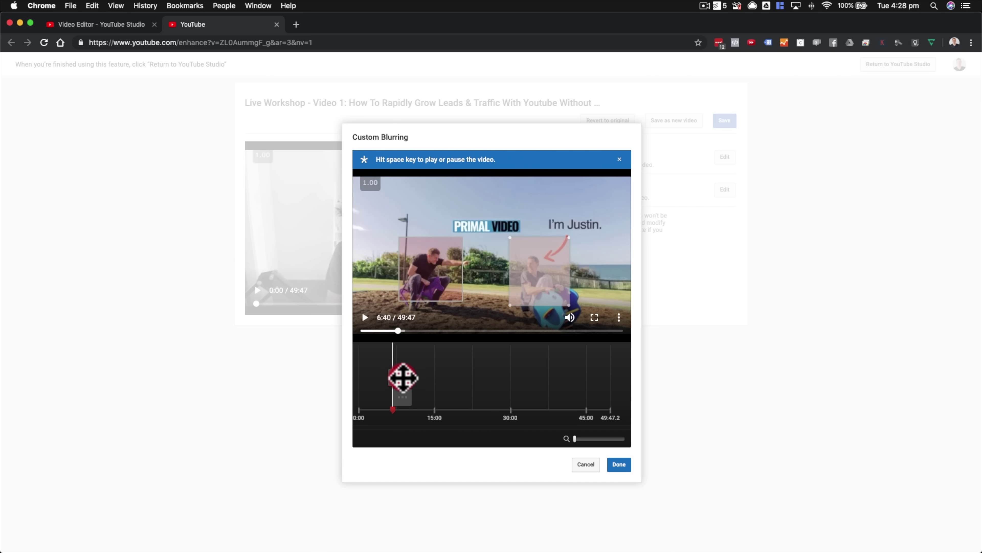
left_click_drag(403, 377, 409, 377)
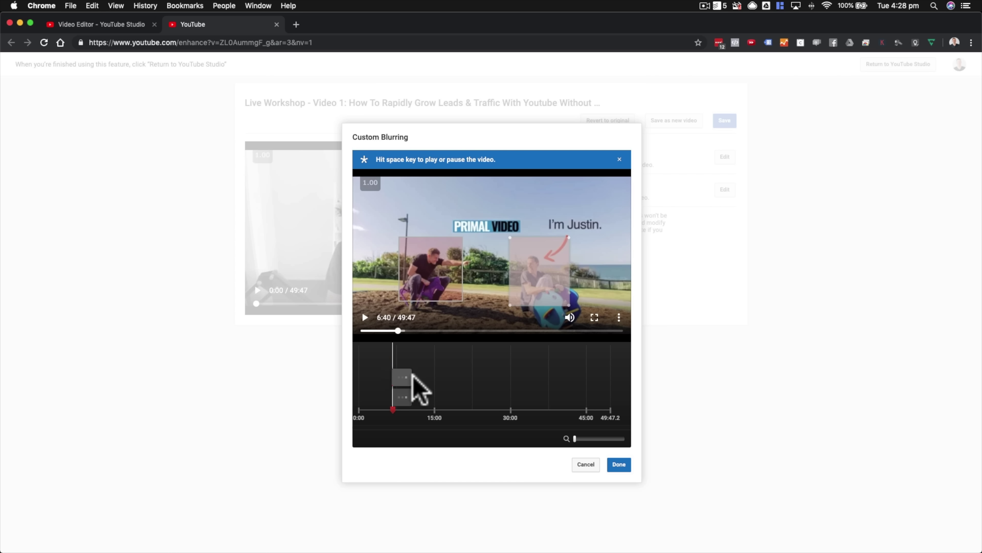
left_click_drag(574, 439, 587, 438)
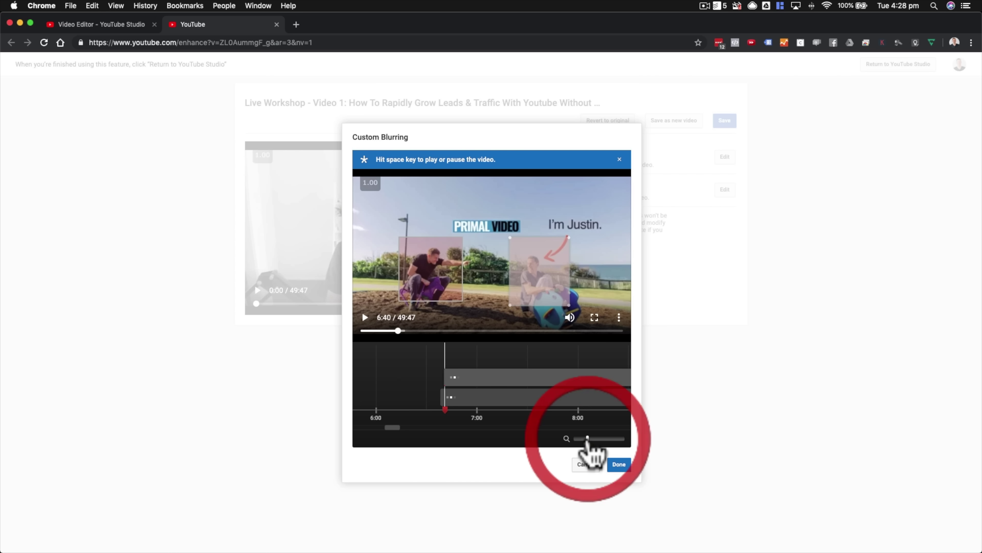
scroll(555, 417, "right", 10)
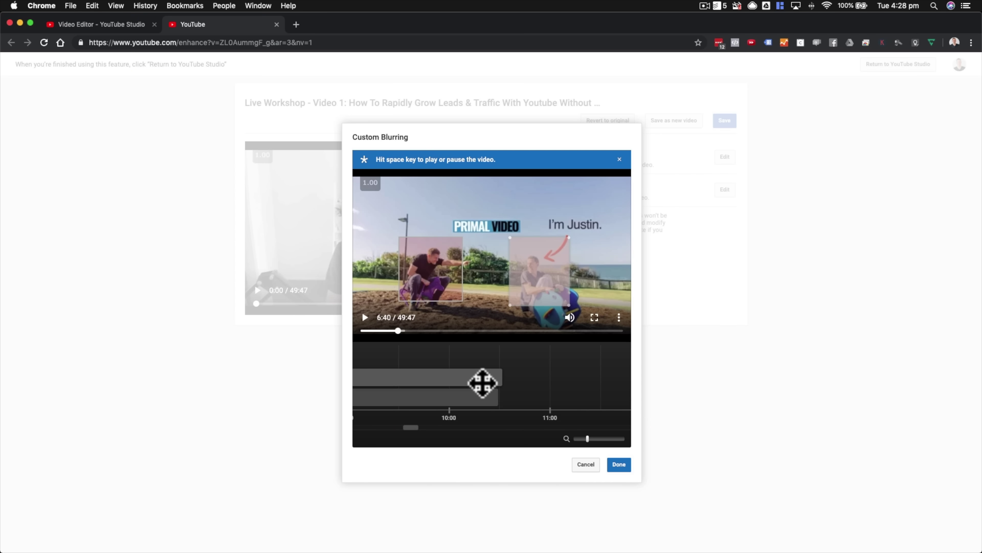
left_click(484, 383)
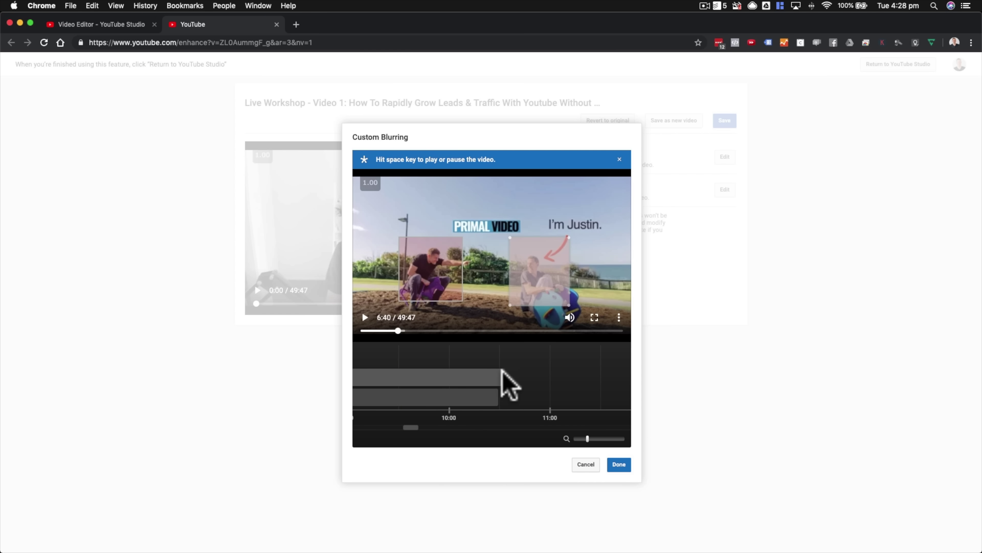
left_click_drag(504, 373, 466, 380)
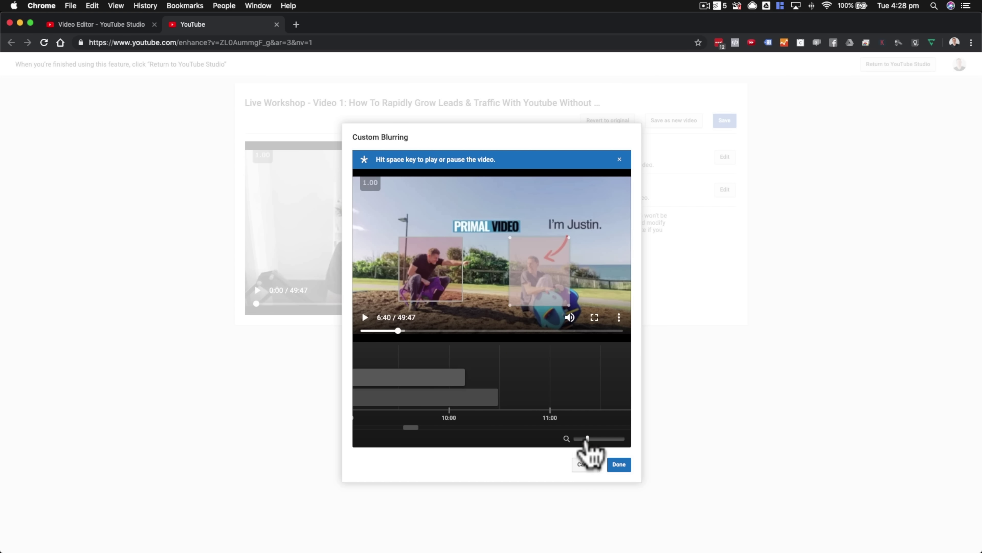
left_click(582, 439)
left_click_drag(581, 440, 576, 440)
left_click_drag(430, 377, 432, 375)
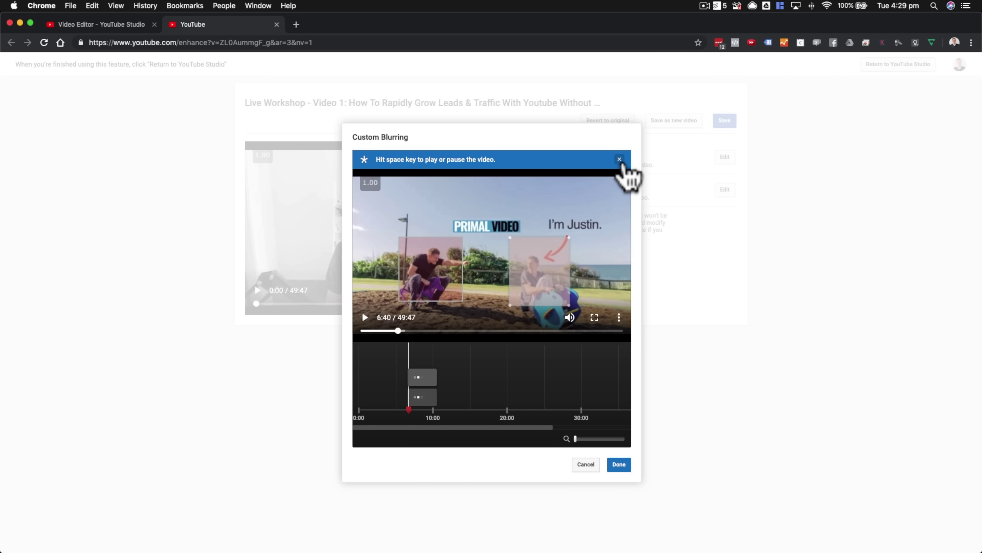
left_click(620, 160)
Discard the custom blurs, close the blur page, set the playhead near 46:49, and save
left_click(586, 461)
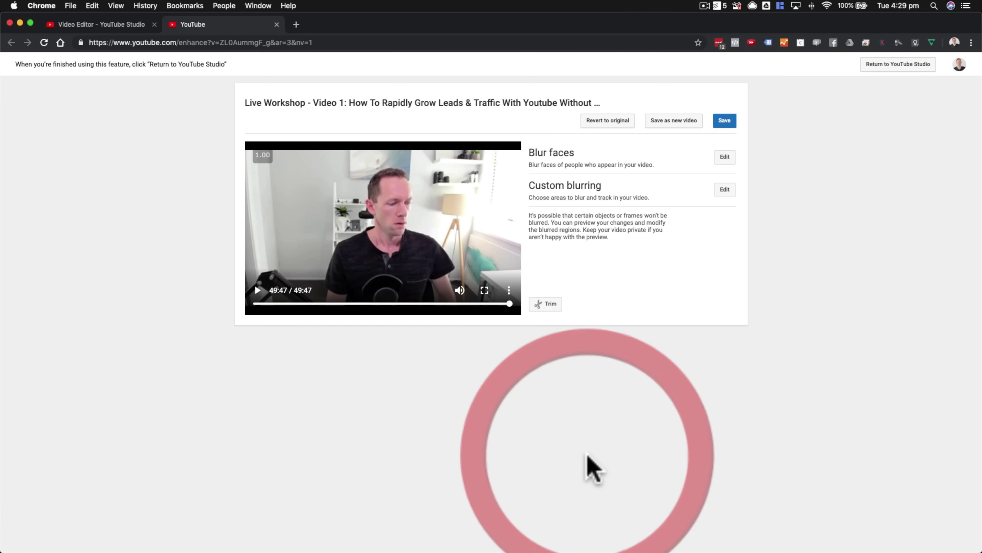
left_click(277, 24)
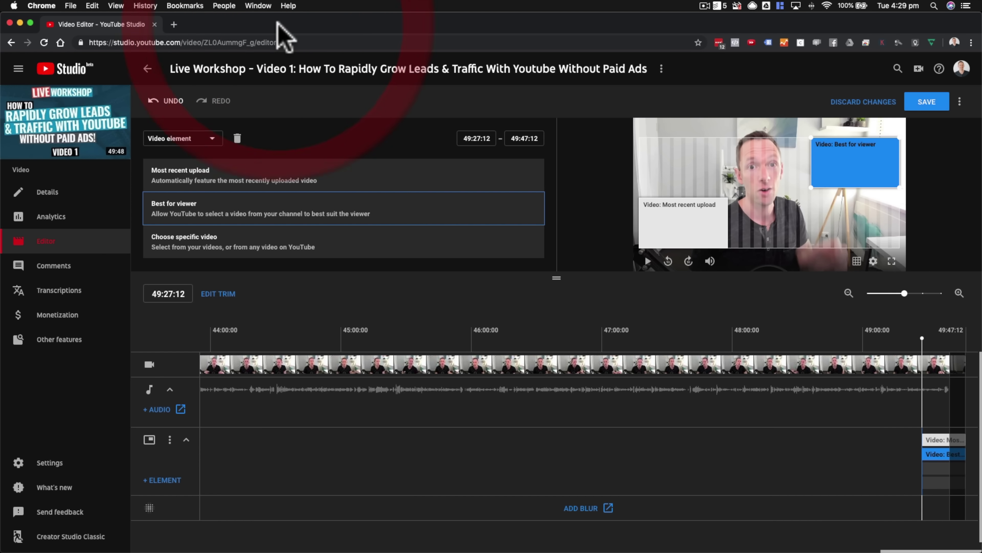
left_click(577, 336)
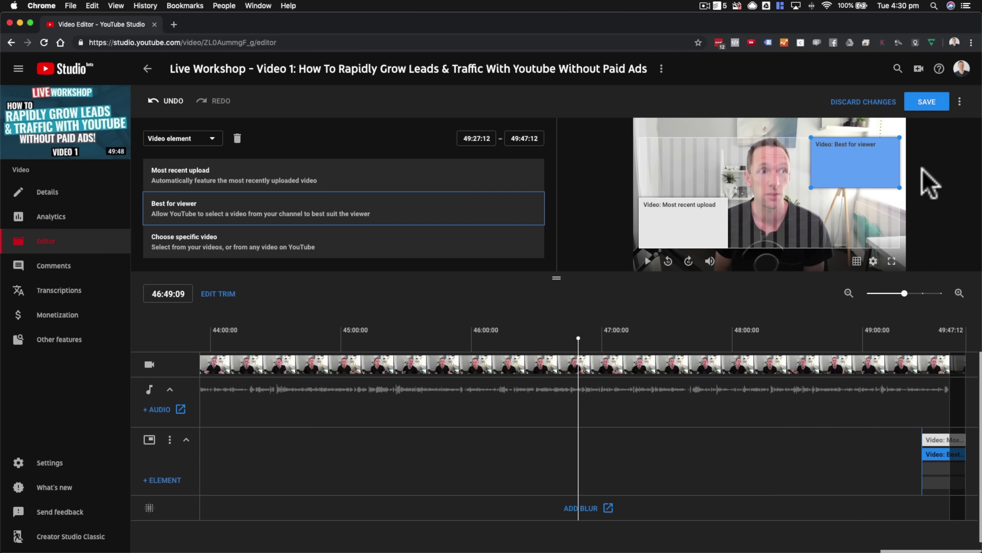
left_click(924, 104)
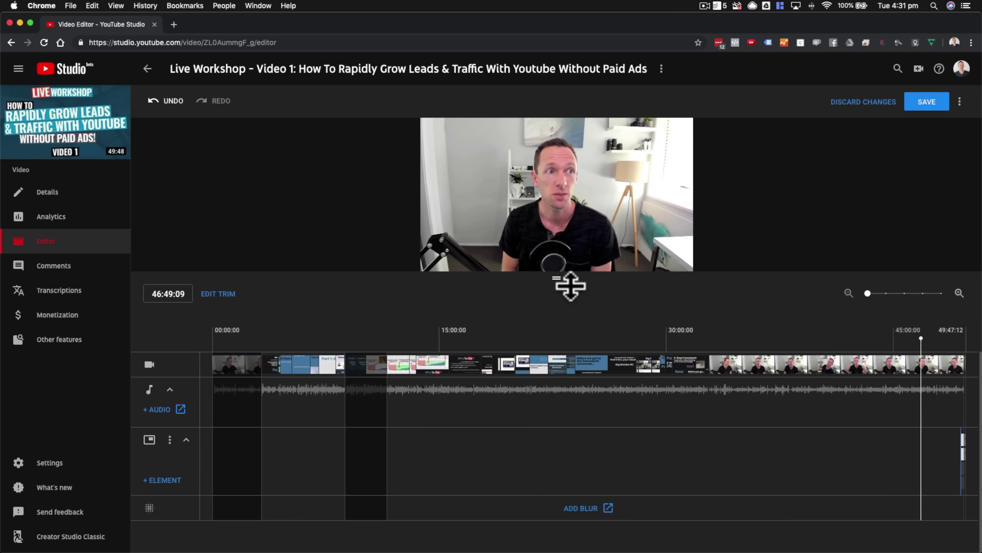
left_click(224, 295)
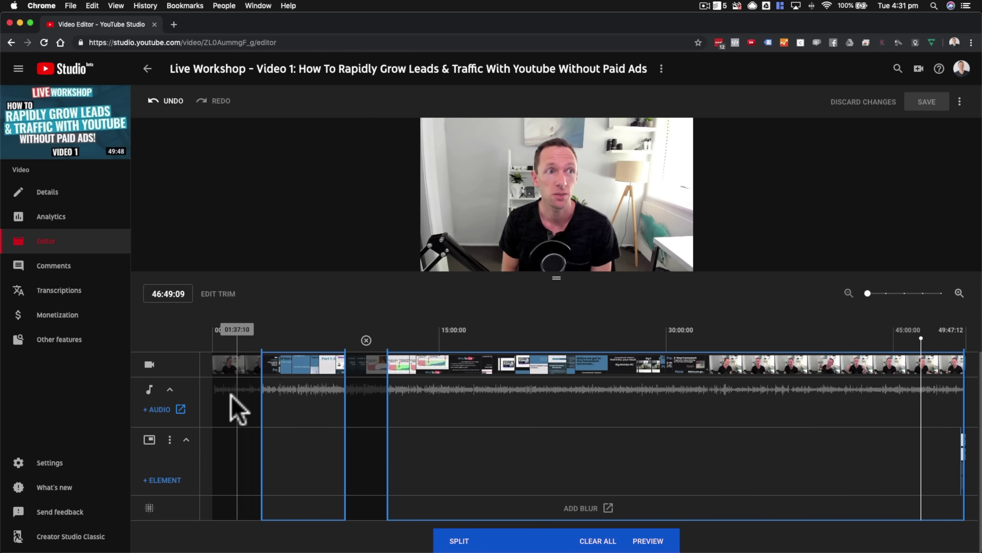